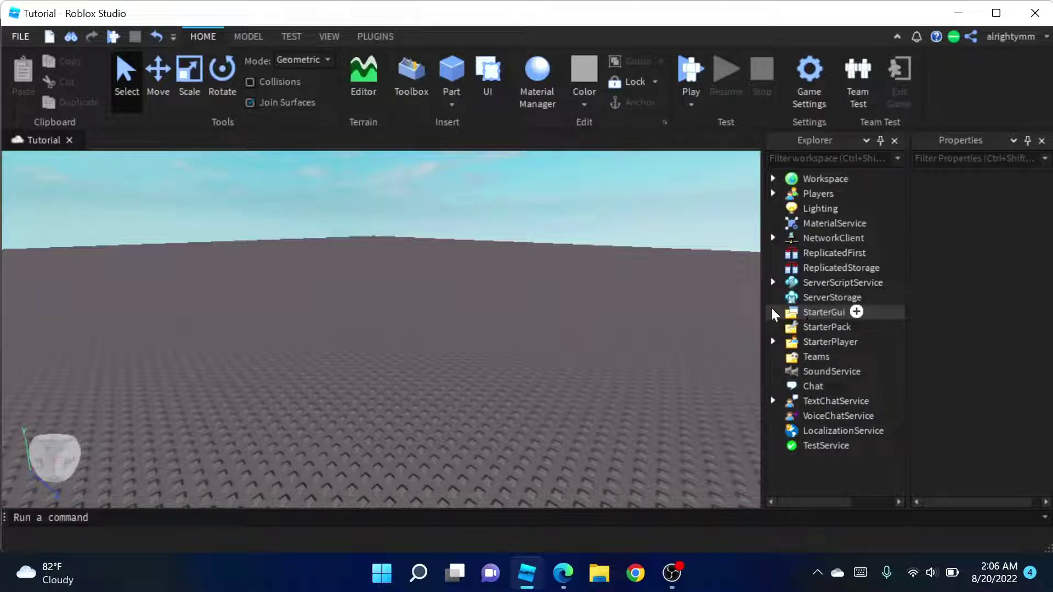
Add a ScreenGui to StarterGui and put a TextButton inside it
{"action": "left_click", "coordinate": [857, 313]}
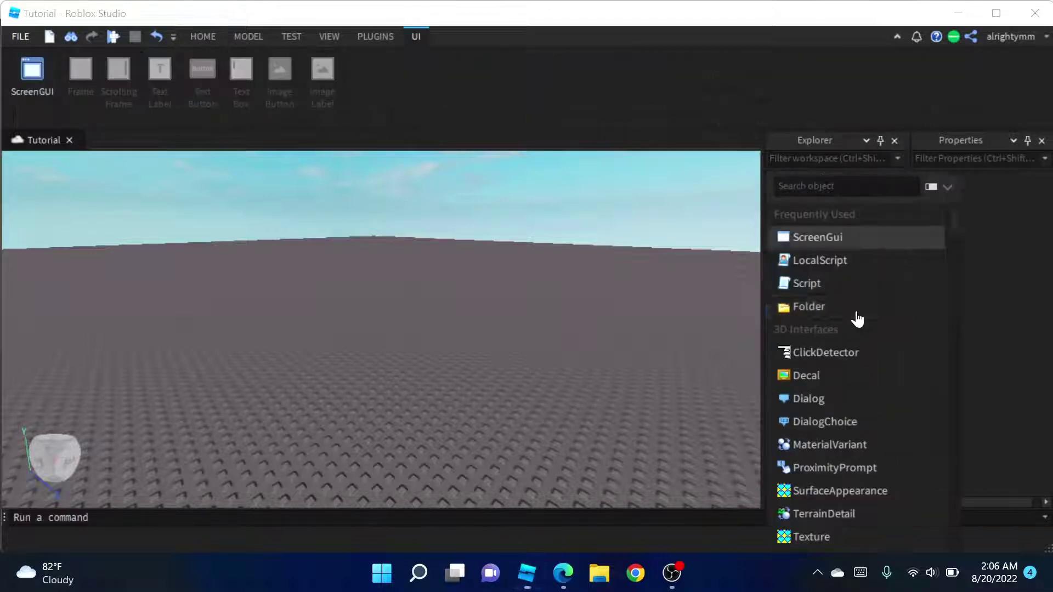
{"action": "left_click", "coordinate": [802, 238]}
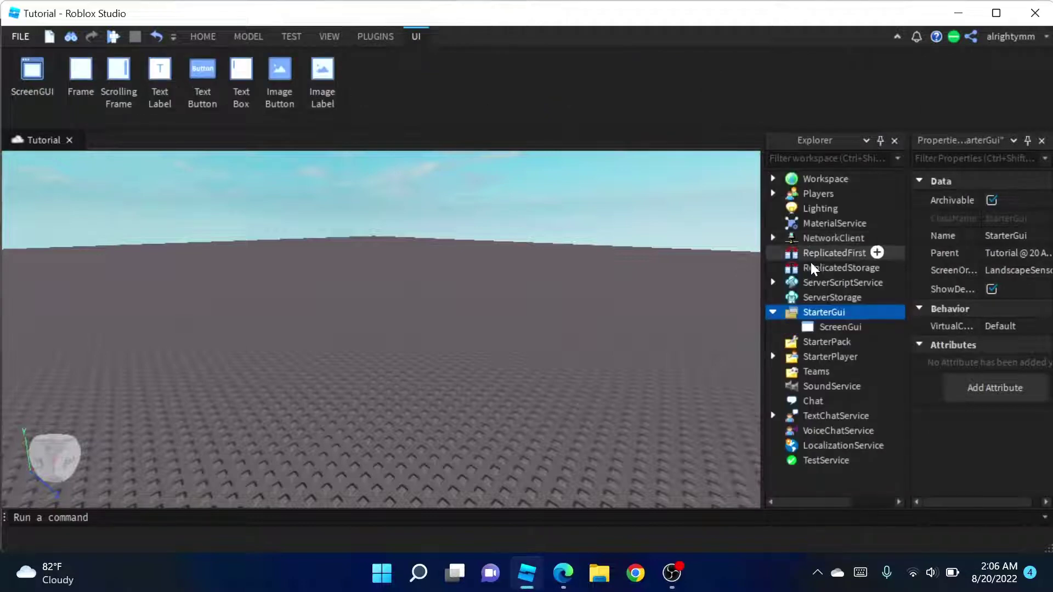
{"action": "left_click", "coordinate": [873, 327]}
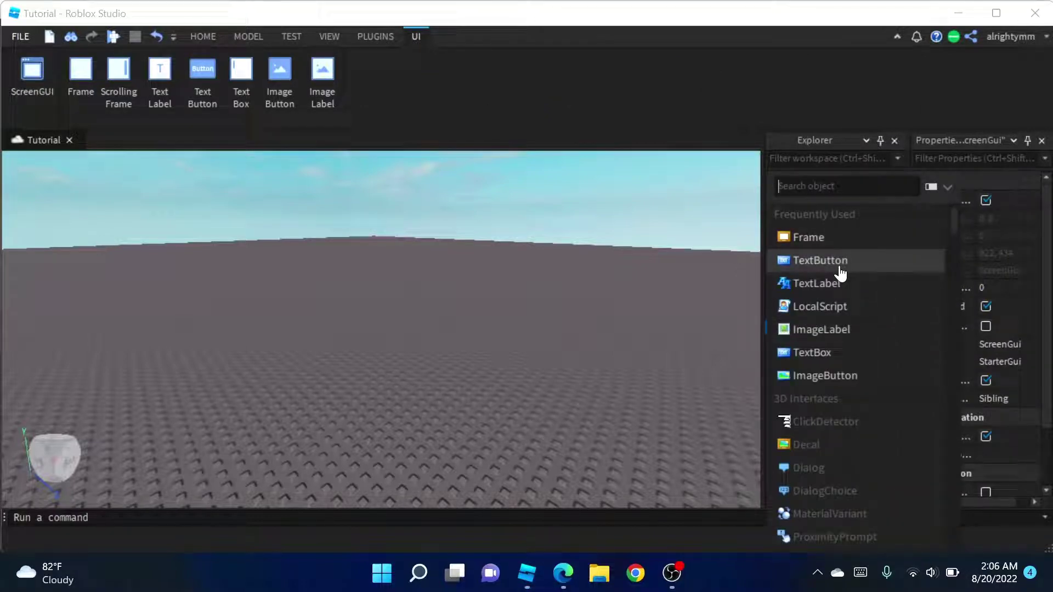
{"action": "left_click", "coordinate": [811, 262]}
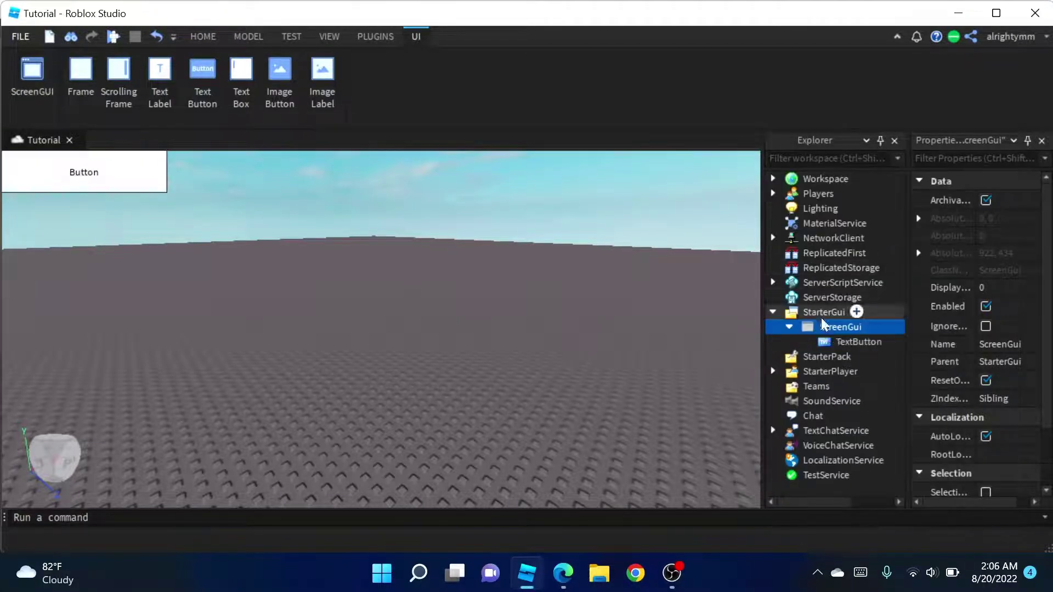
Drag the Button to the centre of the game view and list the TextButton's insertable objects
{"action": "left_click", "coordinate": [837, 344]}
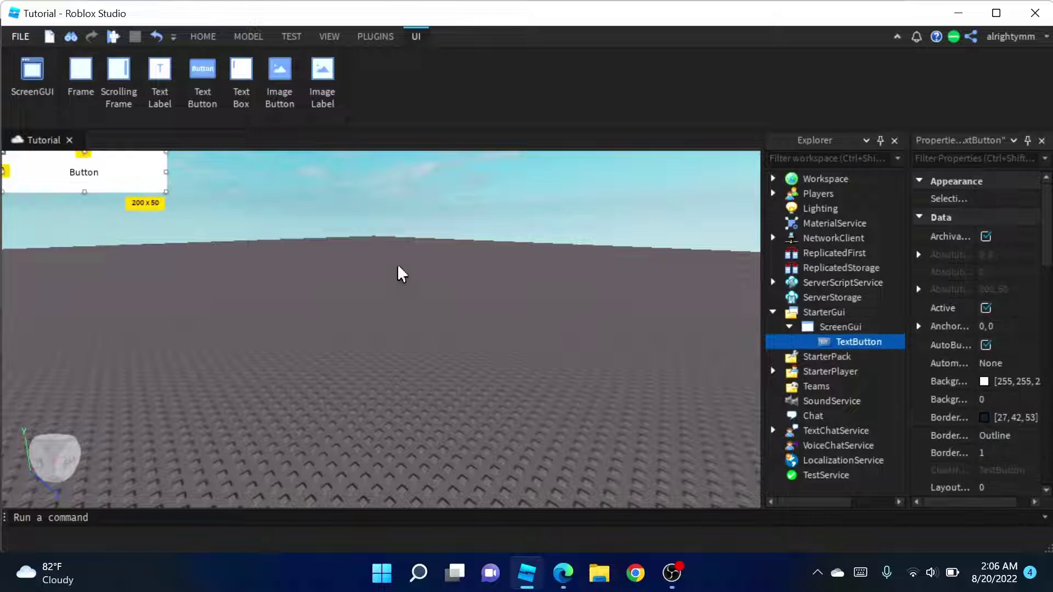
{"action": "mouse_move", "coordinate": [118, 169]}
{"action": "left_mouse_down"}
{"action": "mouse_move", "coordinate": [320, 313]}
{"action": "mouse_move", "coordinate": [382, 331]}
{"action": "mouse_move", "coordinate": [456, 321]}
{"action": "mouse_move", "coordinate": [412, 332]}
{"action": "mouse_move", "coordinate": [417, 324]}
{"action": "left_mouse_up"}
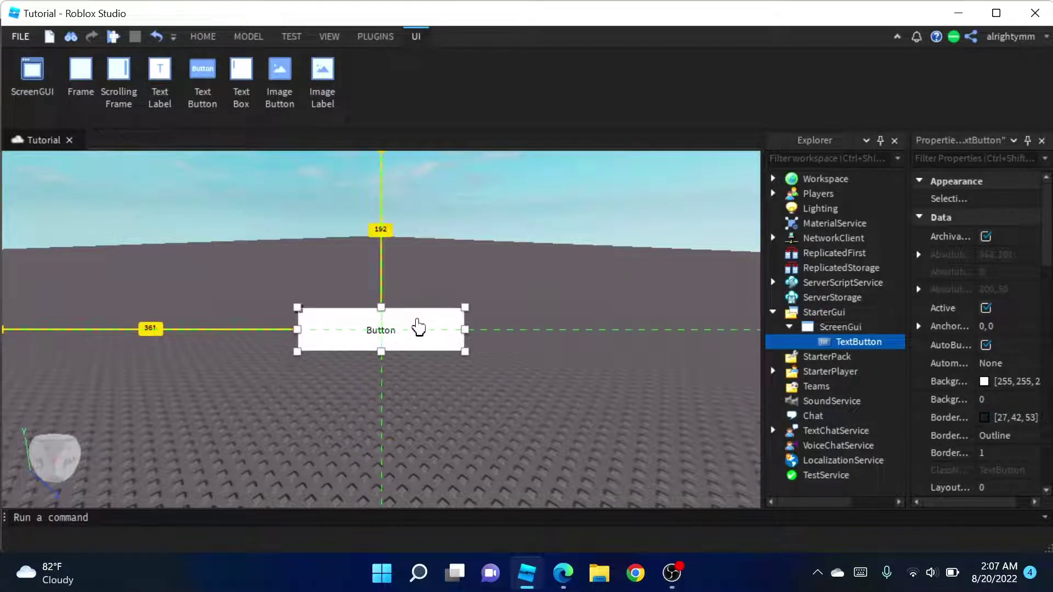
{"action": "left_click", "coordinate": [896, 342]}
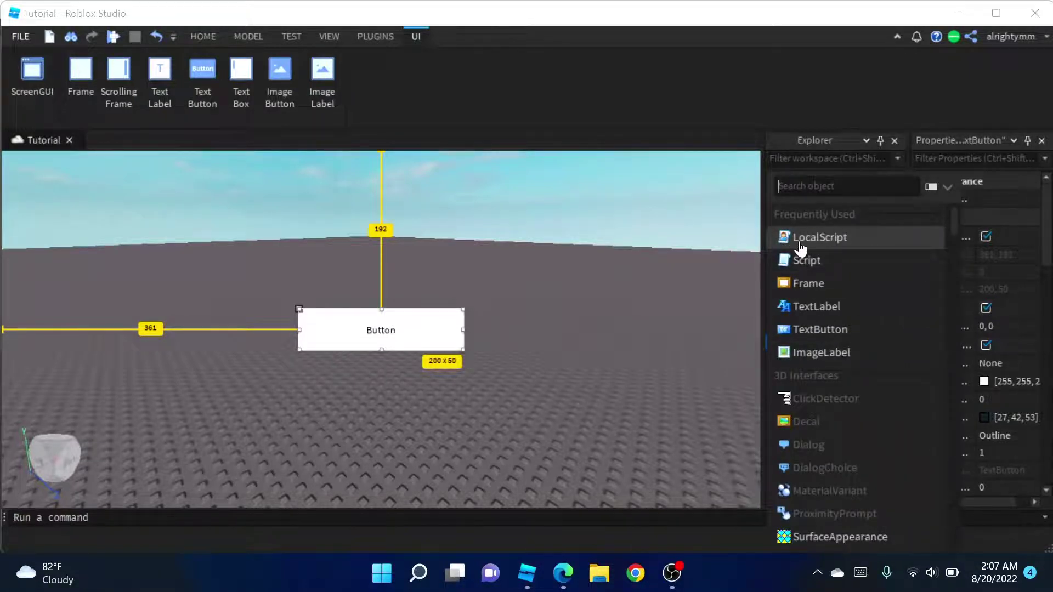
Insert a LocalScript into the TextButton, enlarge the editor text, and delete the Hello world line
{"action": "left_click", "coordinate": [848, 239]}
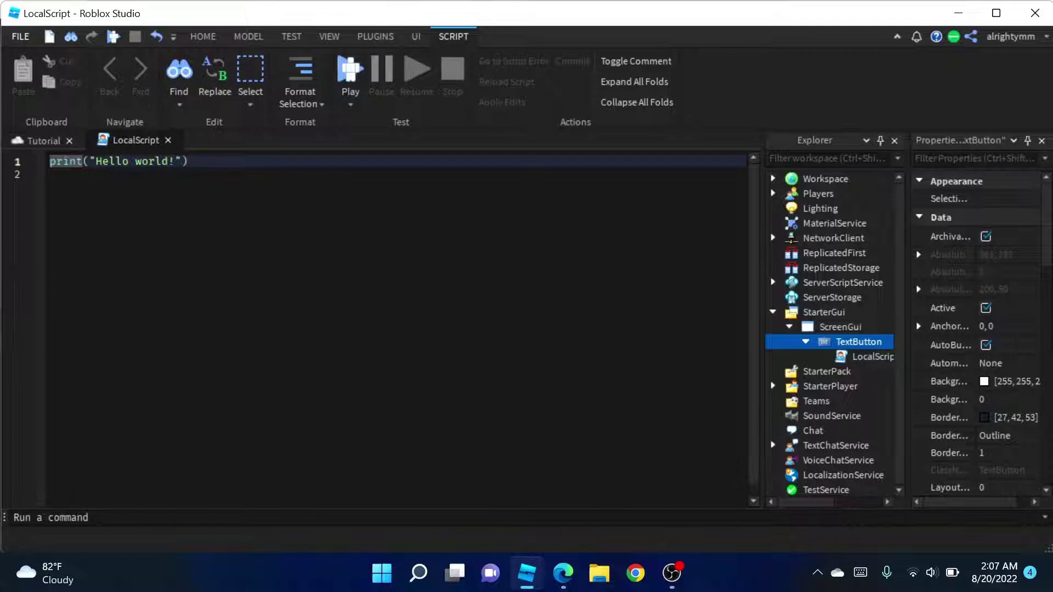
{"action": "key", "text": "ctrl+equal"}
{"action": "key", "text": "ctrl+equal"}
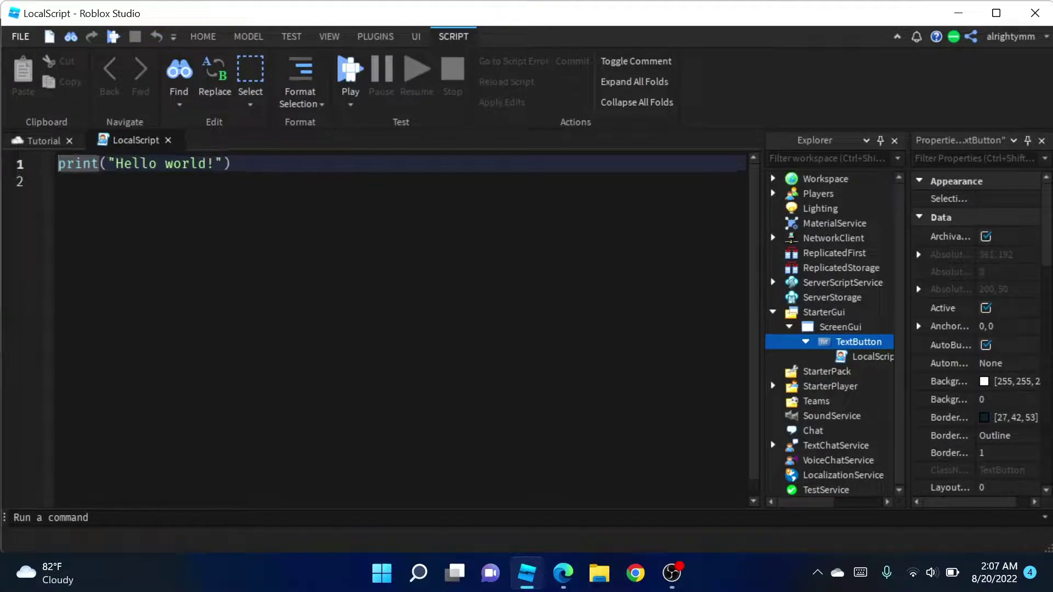
{"action": "key", "text": "ctrl+equal"}
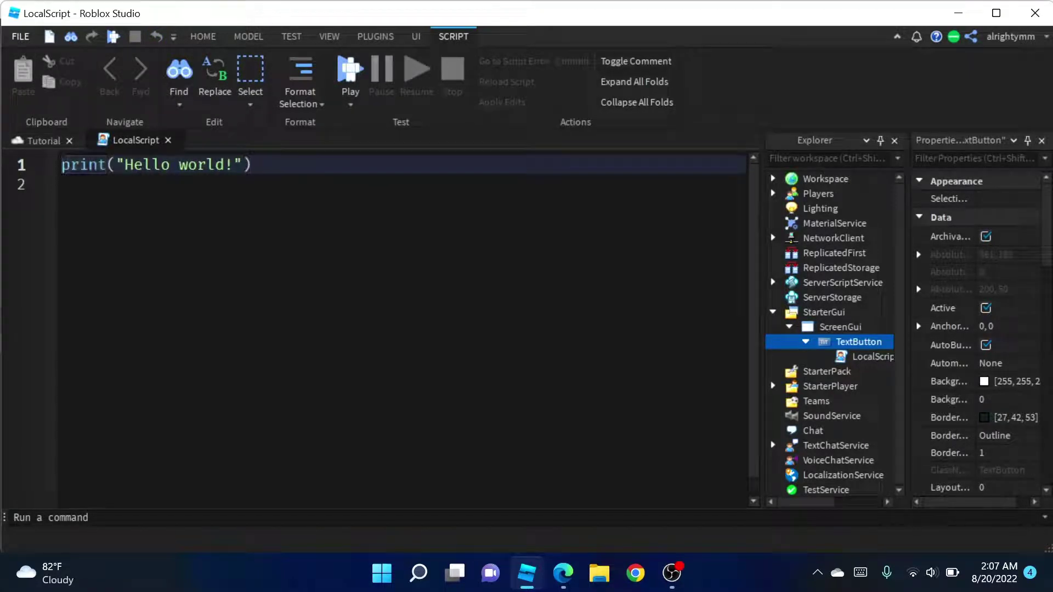
{"action": "key", "text": "ctrl+a"}
{"action": "key", "text": "BackSpace"}
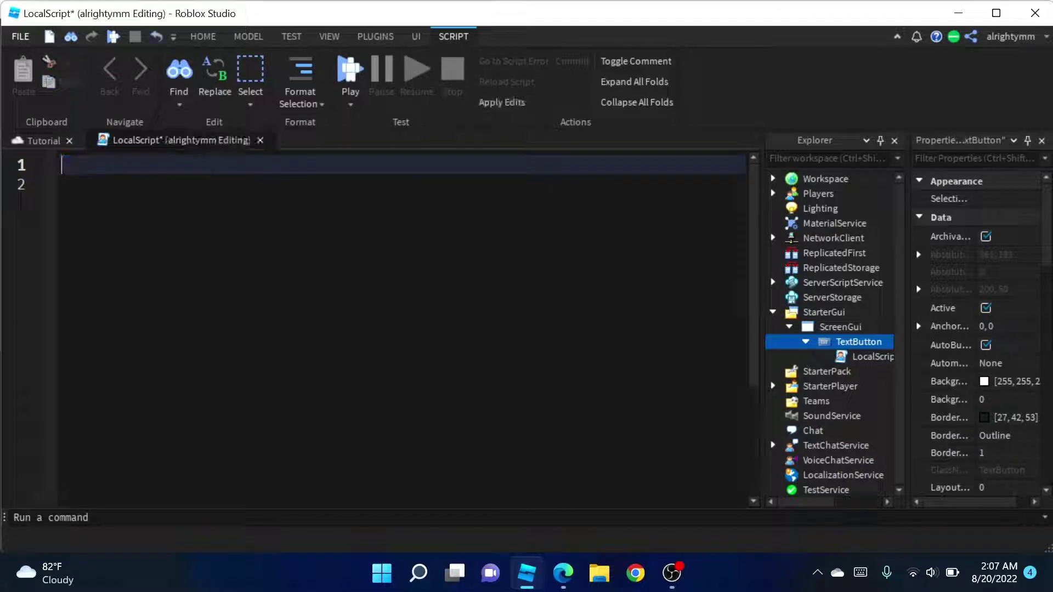
{"action": "key", "text": "ctrl+equal"}
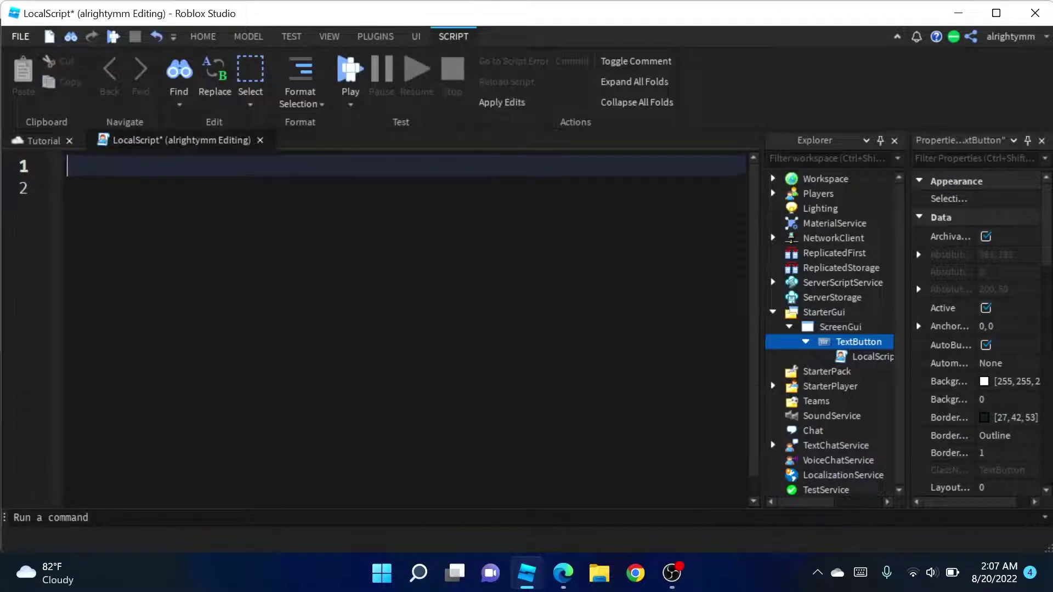
{"action": "type", "text": "s"}
Write script.Parent.MouseButton1Click:Connect(function() with its closing end) block
{"action": "key", "text": "Tab"}
{"action": "type", "text": ".P"}
{"action": "key", "text": "Tab"}
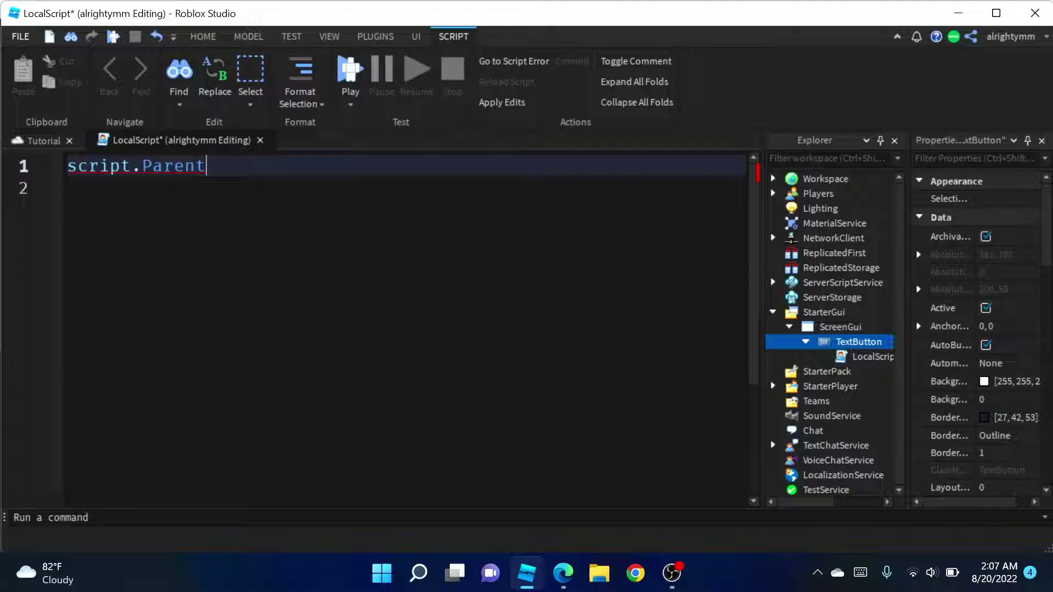
{"action": "type", "text": ".Mou"}
{"action": "key", "text": "Return"}
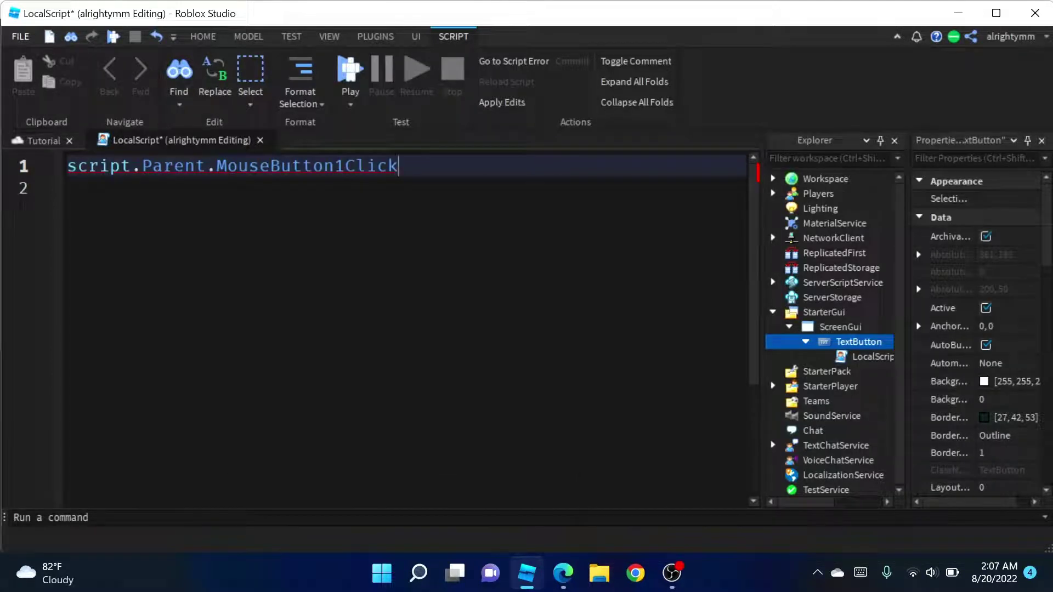
{"action": "type", "text": ":c"}
{"action": "key", "text": "Return"}
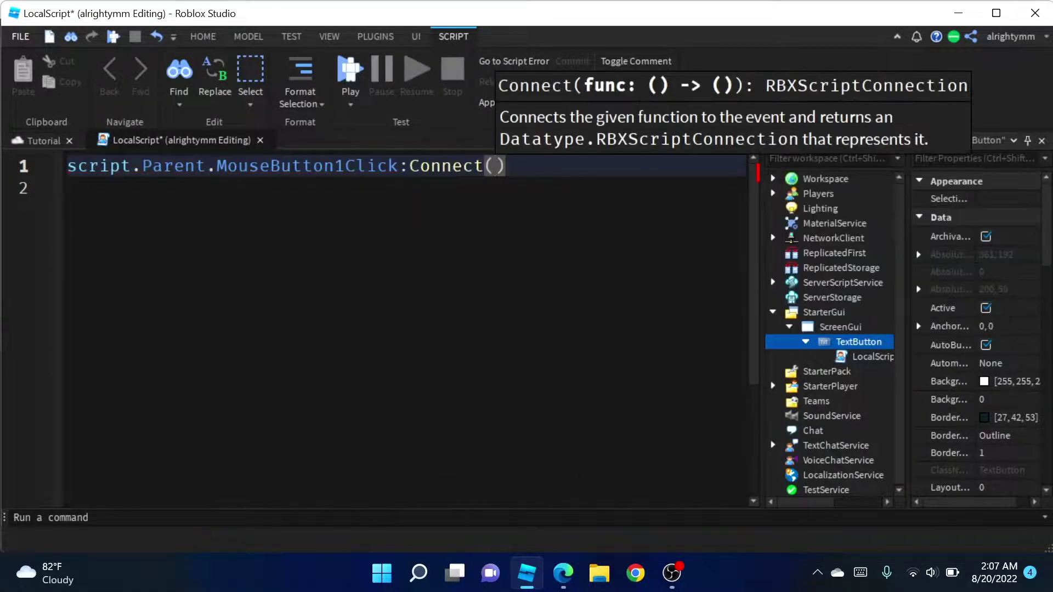
{"action": "type", "text": "fu"}
{"action": "key", "text": "Return"}
{"action": "type", "text": "("}
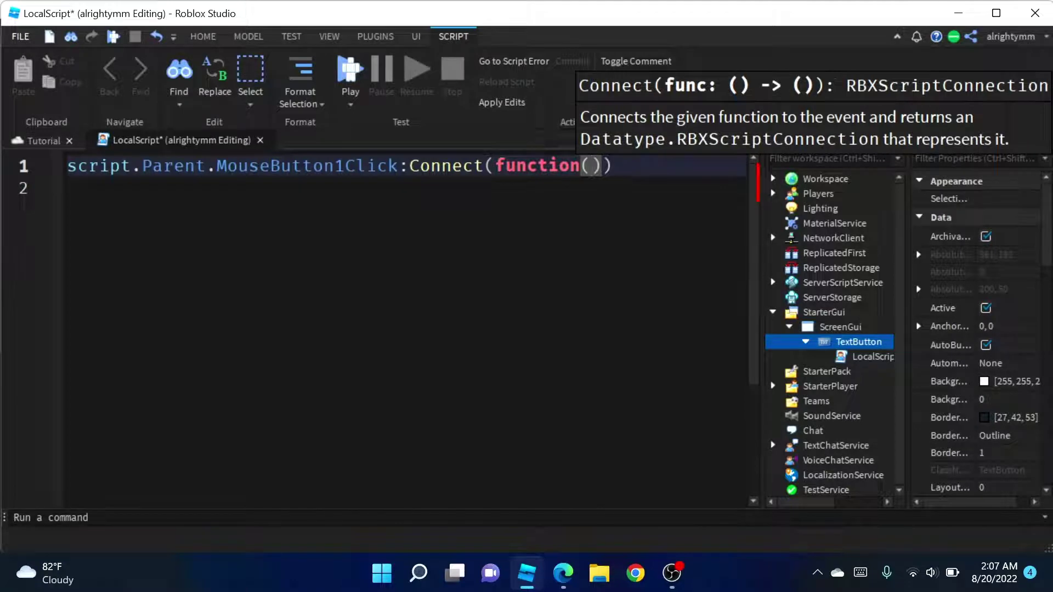
{"action": "key", "text": "End"}
{"action": "key", "text": "BackSpace"}
{"action": "key", "text": "BackSpace"}
{"action": "key", "text": "BackSpace"}
{"action": "key", "text": "Return"}
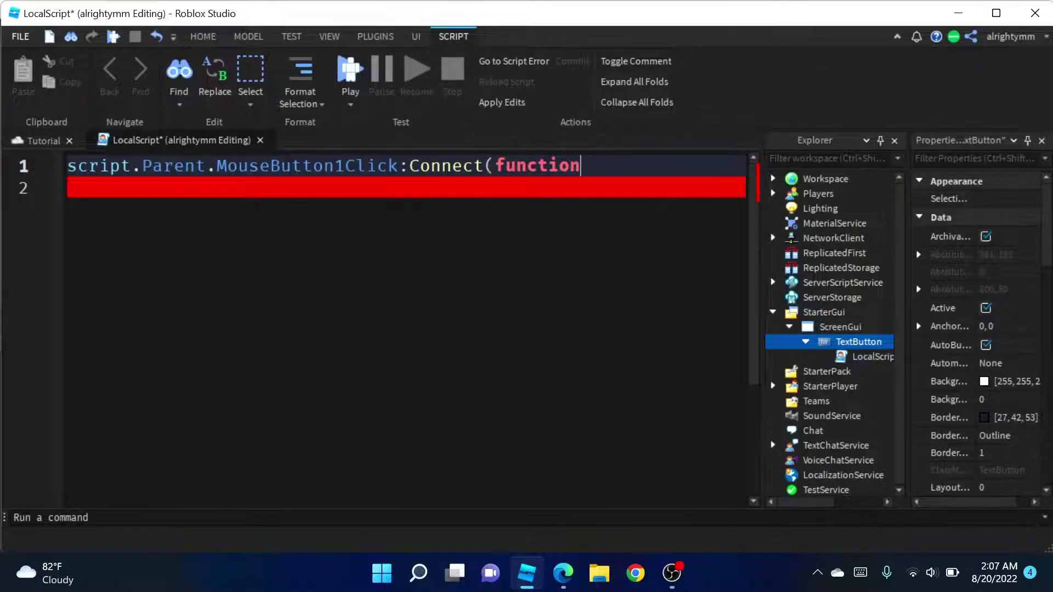
{"action": "type", "text": ")"}
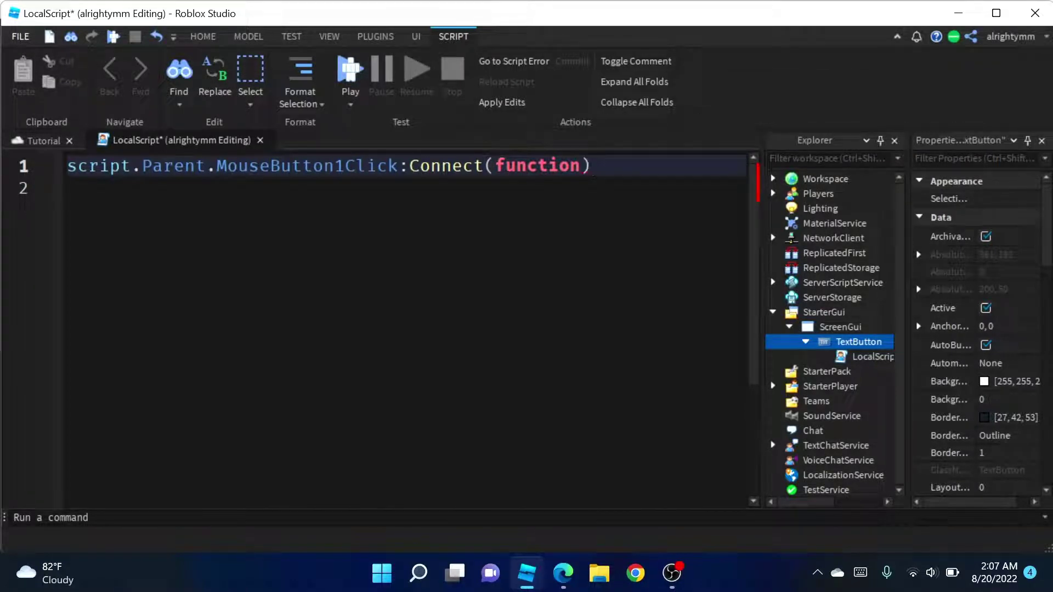
{"action": "key", "text": "BackSpace"}
{"action": "type", "text": "("}
{"action": "key", "text": "Return"}
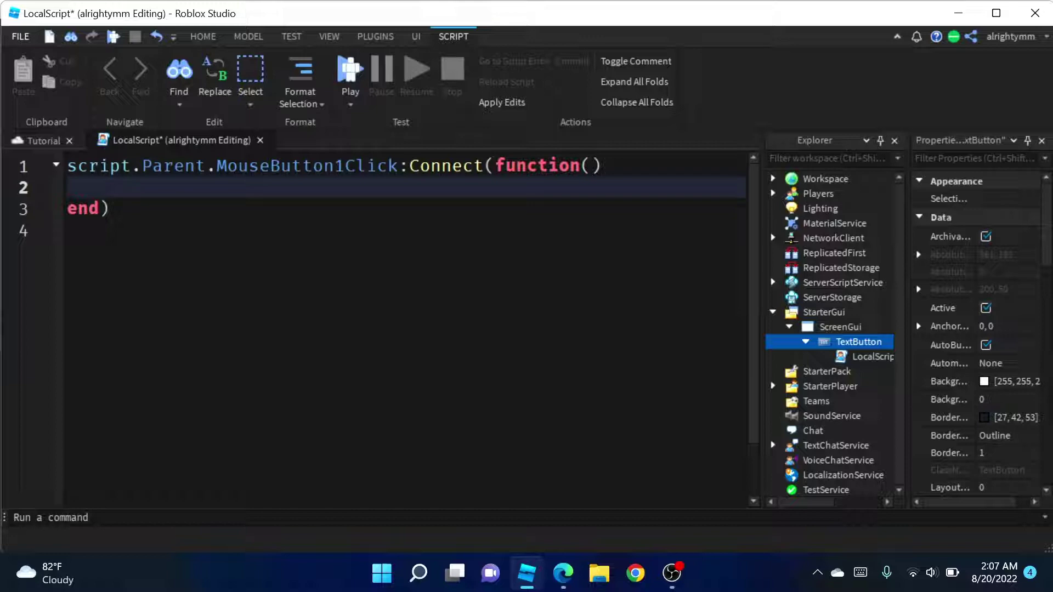
{"action": "type", "text": "game."}
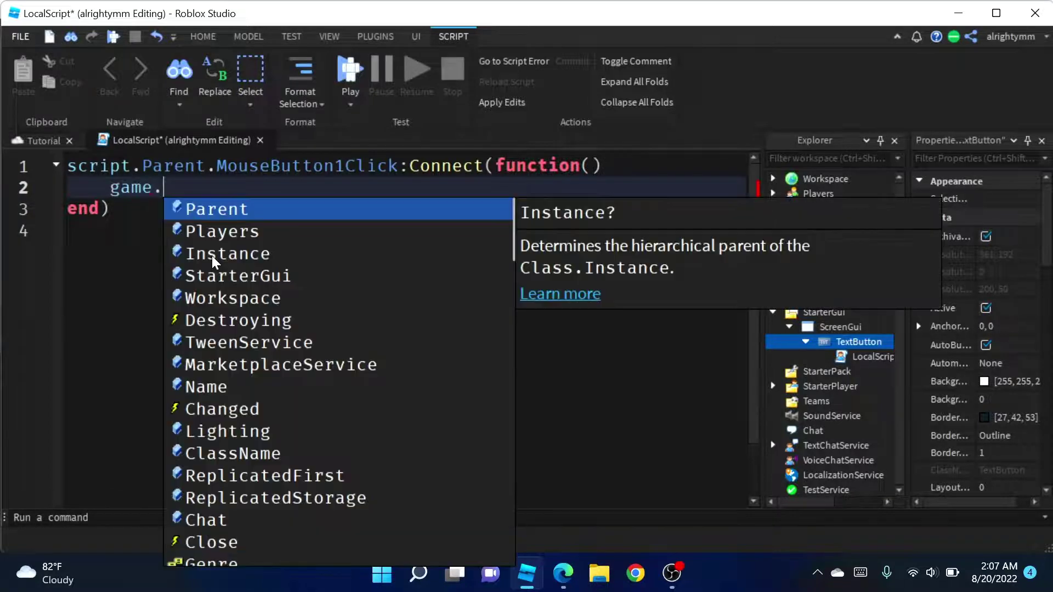
{"action": "type", "text": "Players.Lo"}
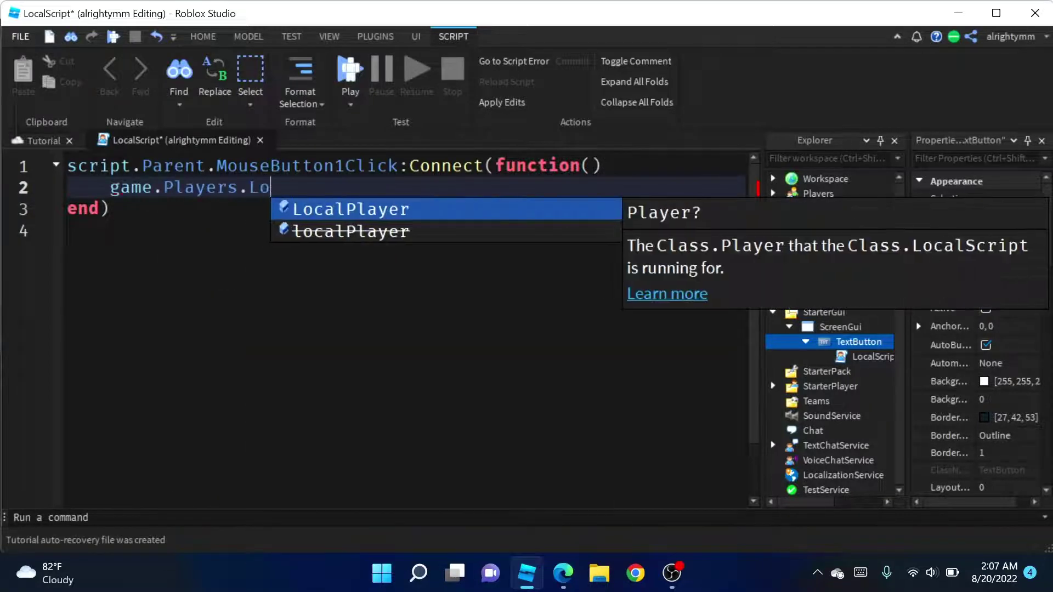
Begin line 2 with game.Players.LocalPlayer.PlayerGui, briefly checking the place view
{"action": "key", "text": "Tab"}
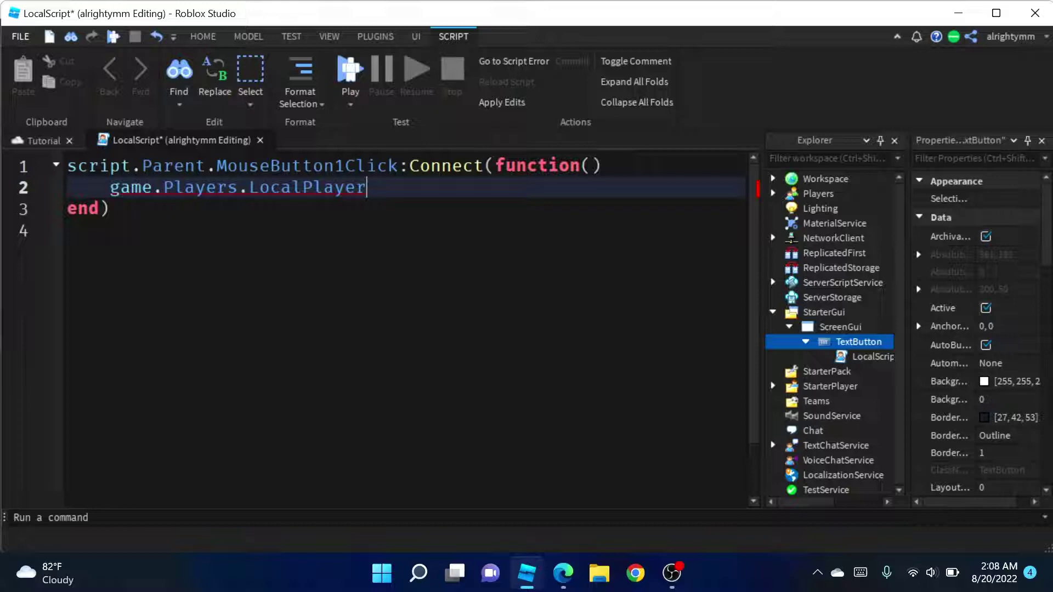
{"action": "type", "text": "."}
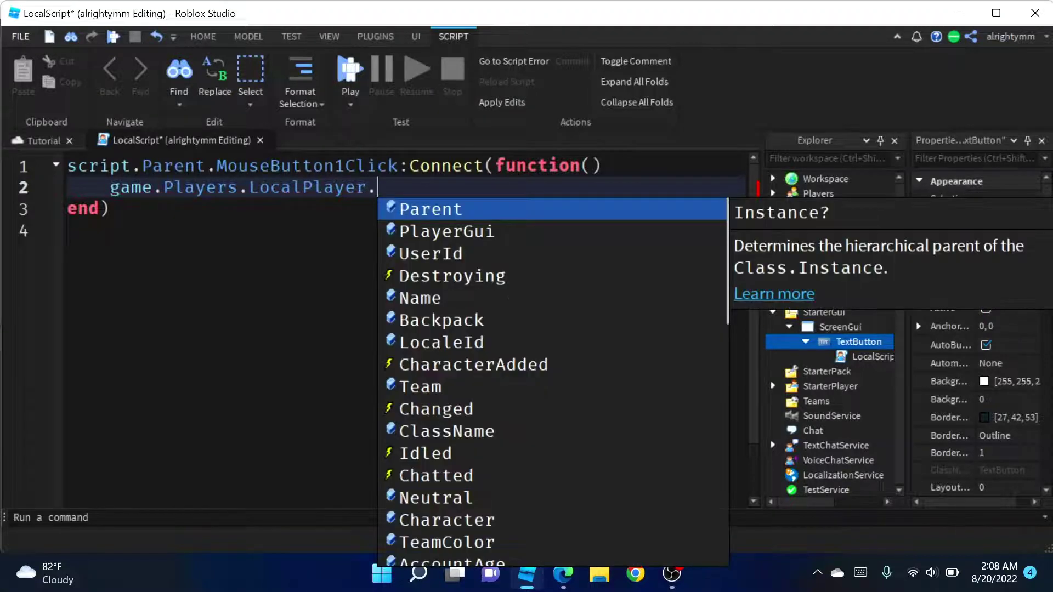
{"action": "type", "text": "Pl"}
{"action": "key", "text": "Tab"}
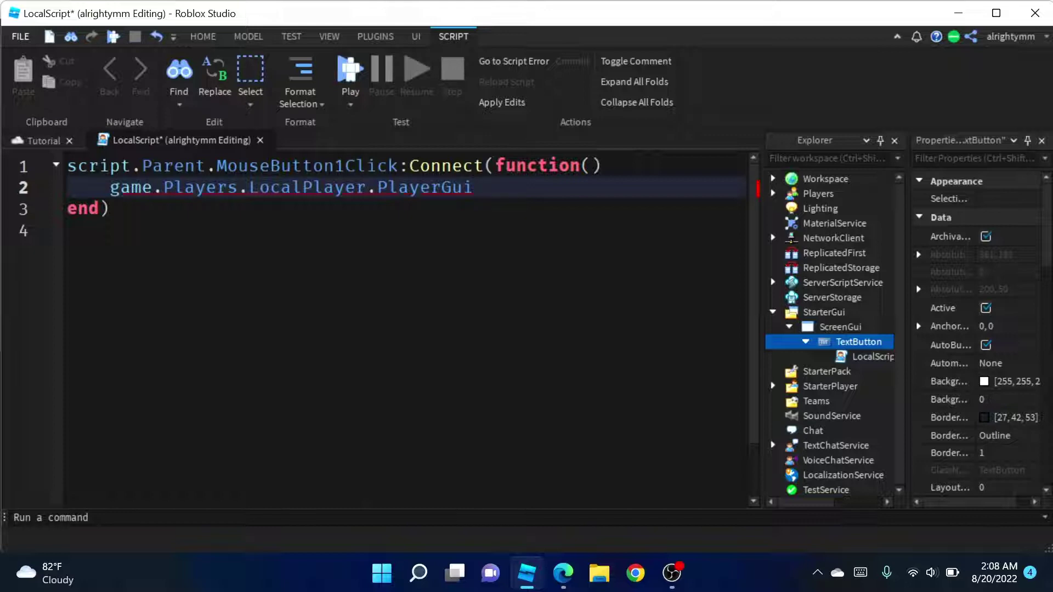
{"action": "left_click", "coordinate": [39, 141]}
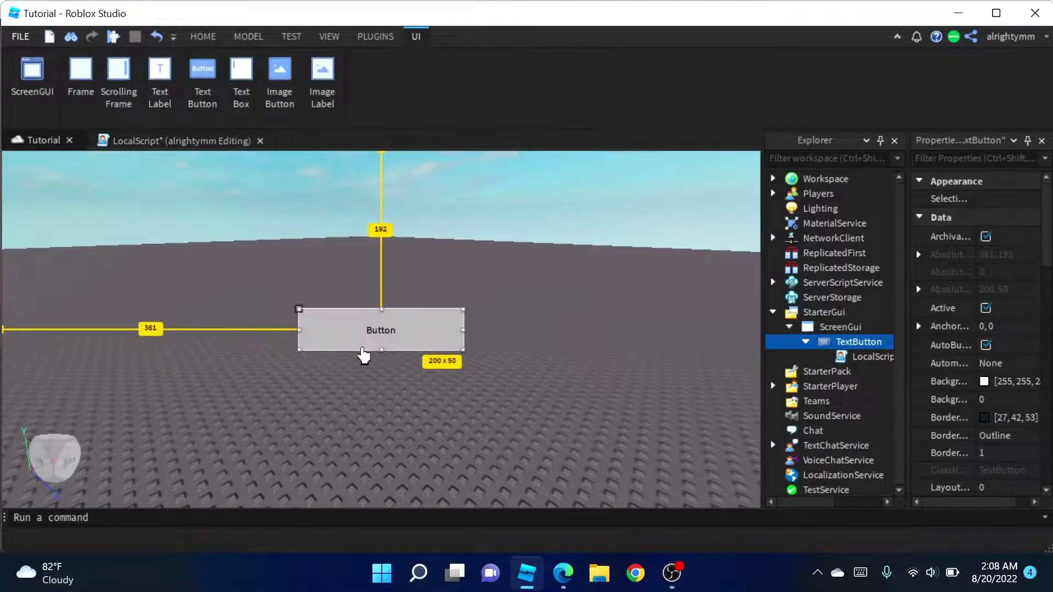
{"action": "left_click", "coordinate": [169, 141]}
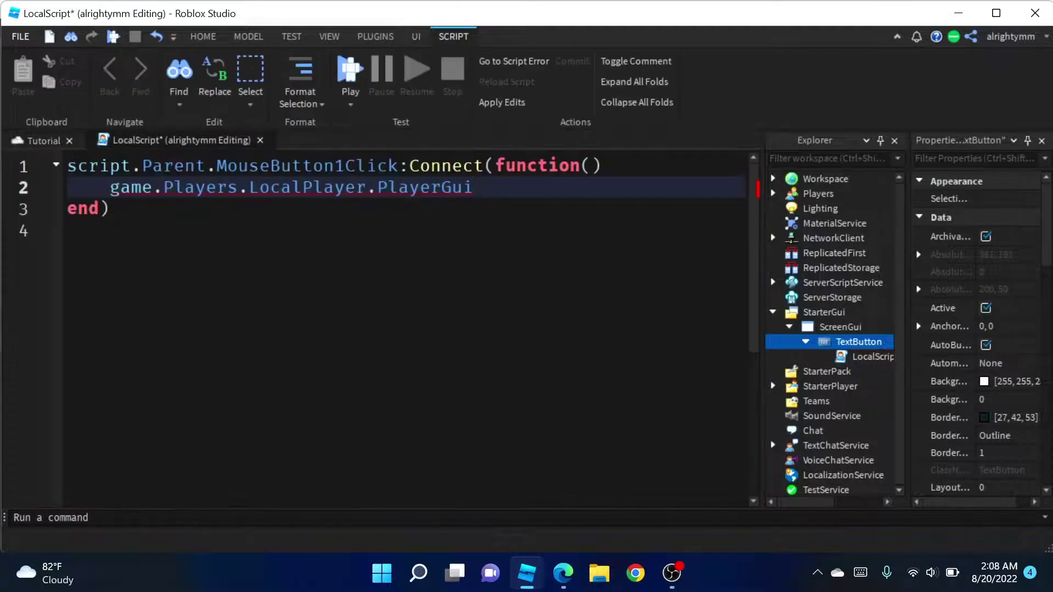
{"action": "type", "text": "."}
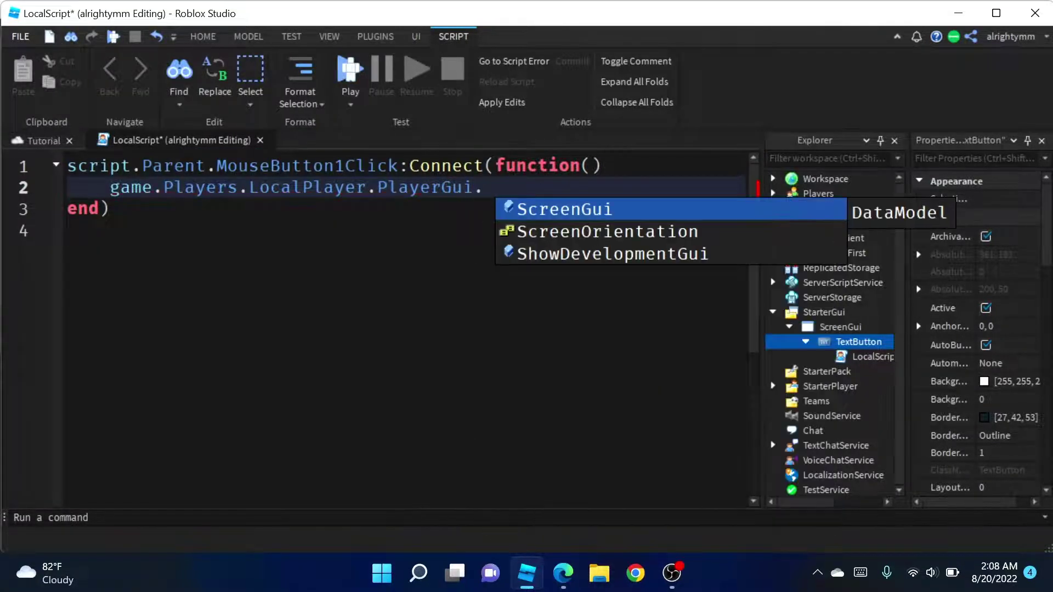
{"action": "type", "text": "S"}
Extend the path with .ScreenGui.TextButton.BackgroundColor3 = Color3.fromRGB()
{"action": "key", "text": "Tab"}
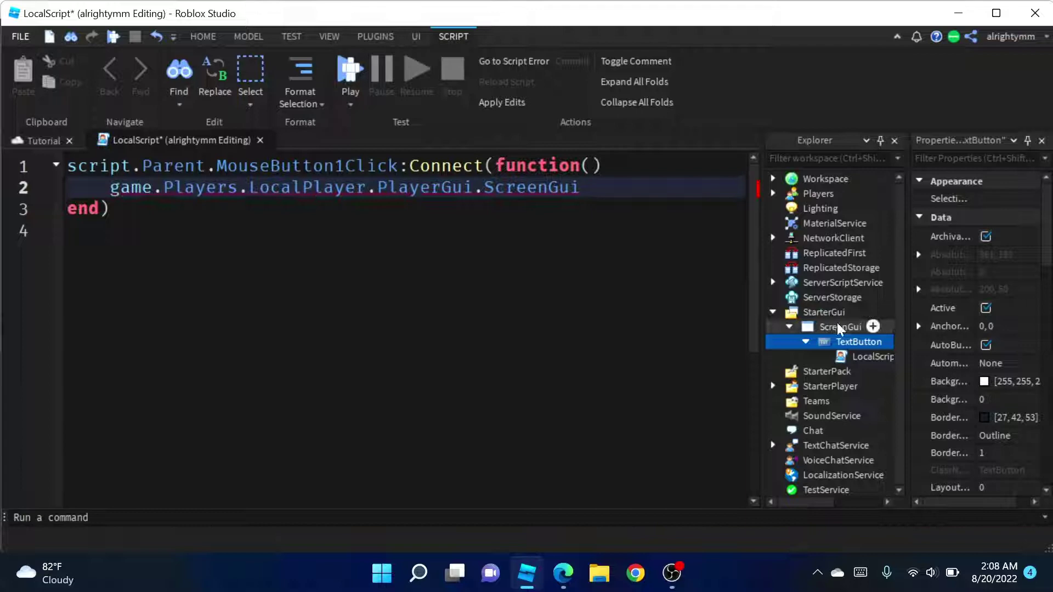
{"action": "type", "text": ".T"}
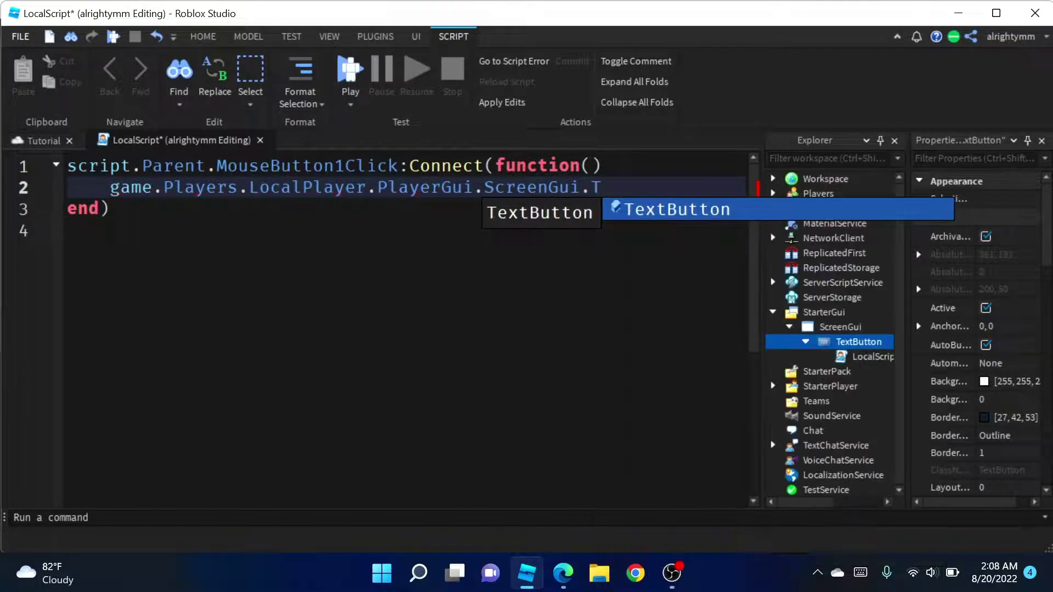
{"action": "key", "text": "Tab"}
{"action": "type", "text": "."}
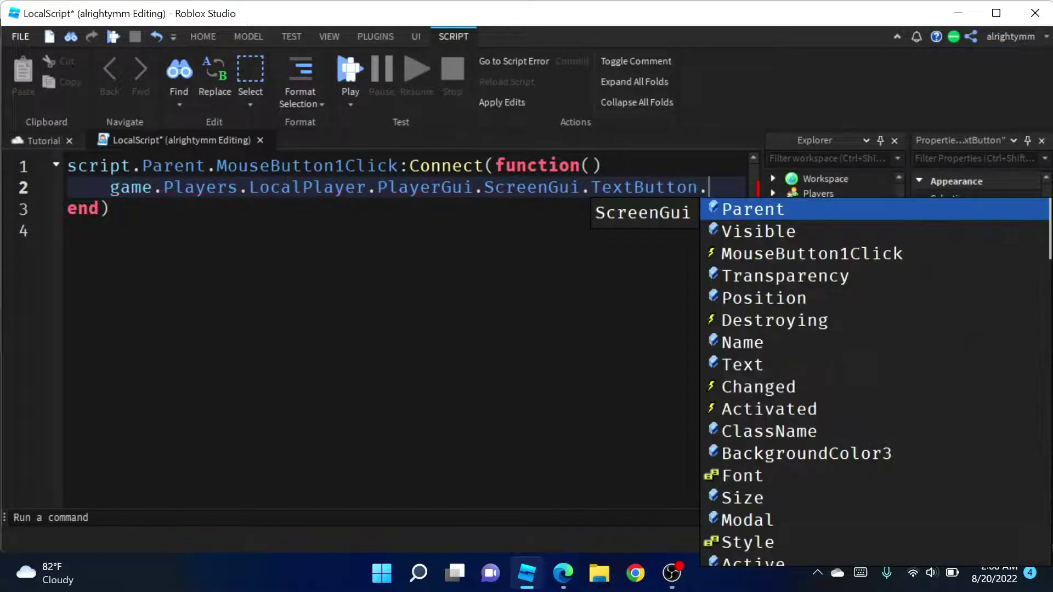
{"action": "type", "text": "B"}
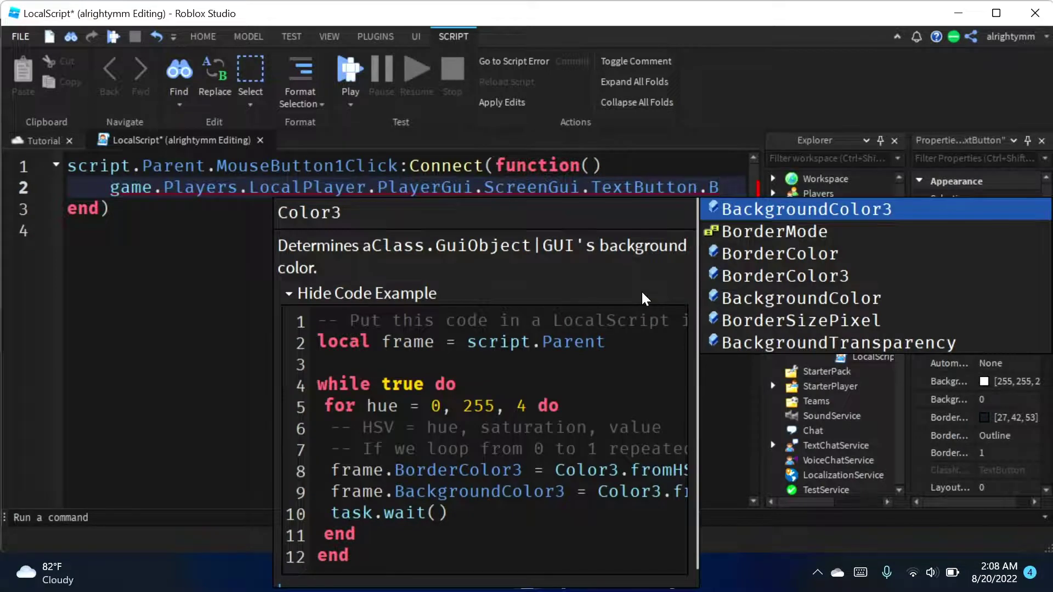
{"action": "key", "text": "Tab"}
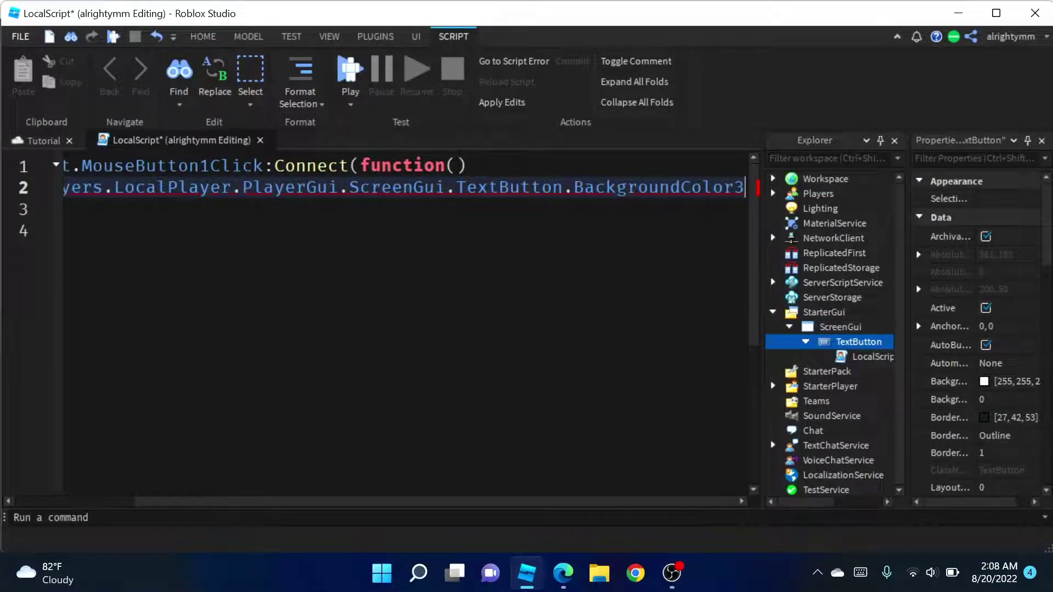
{"action": "type", "text": "="}
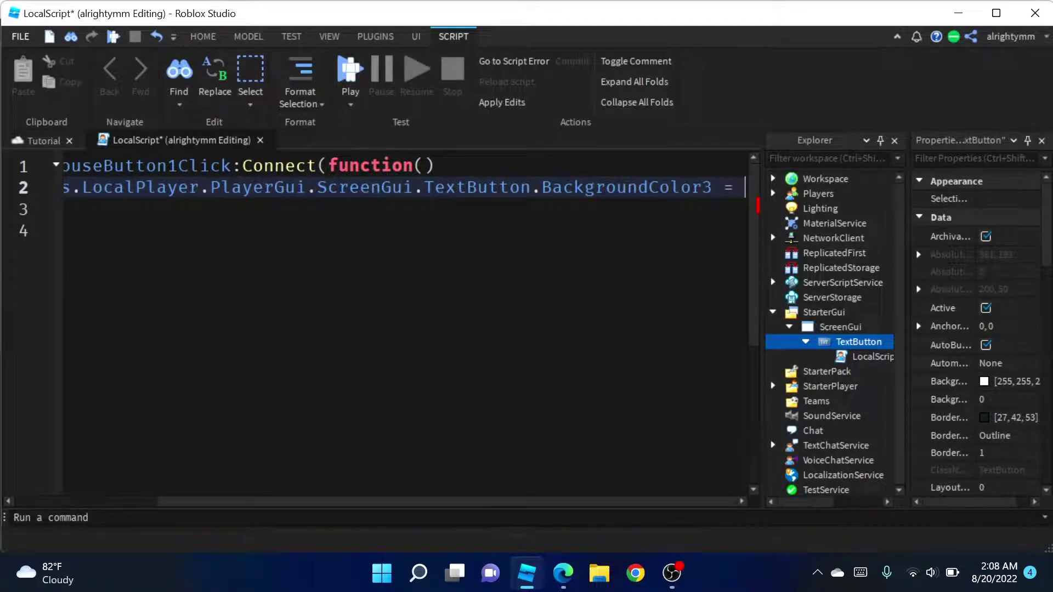
{"action": "type", "text": " C"}
{"action": "key", "text": "Tab"}
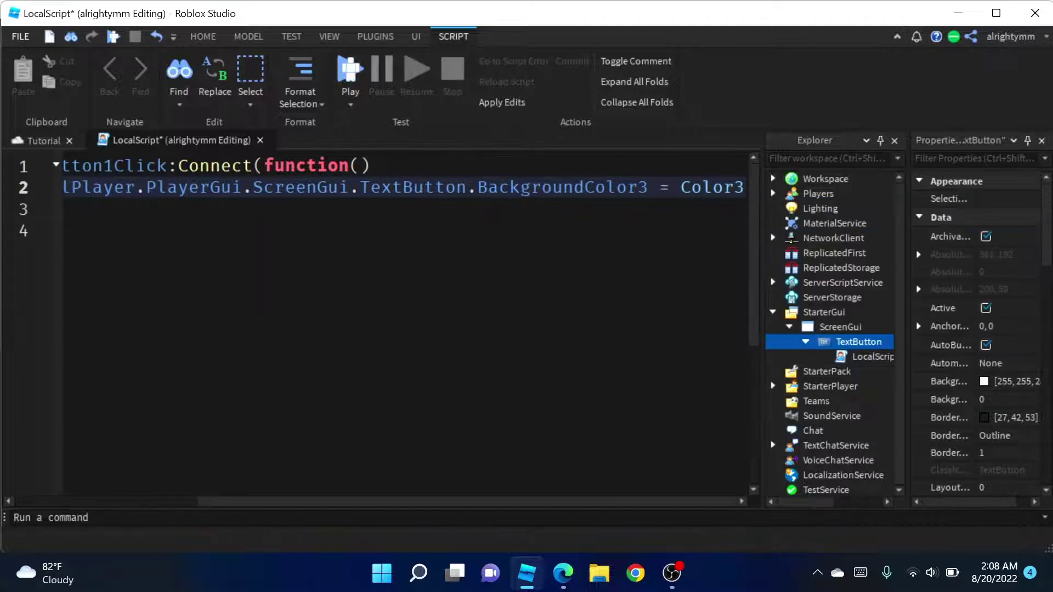
{"action": "type", "text": ".fr"}
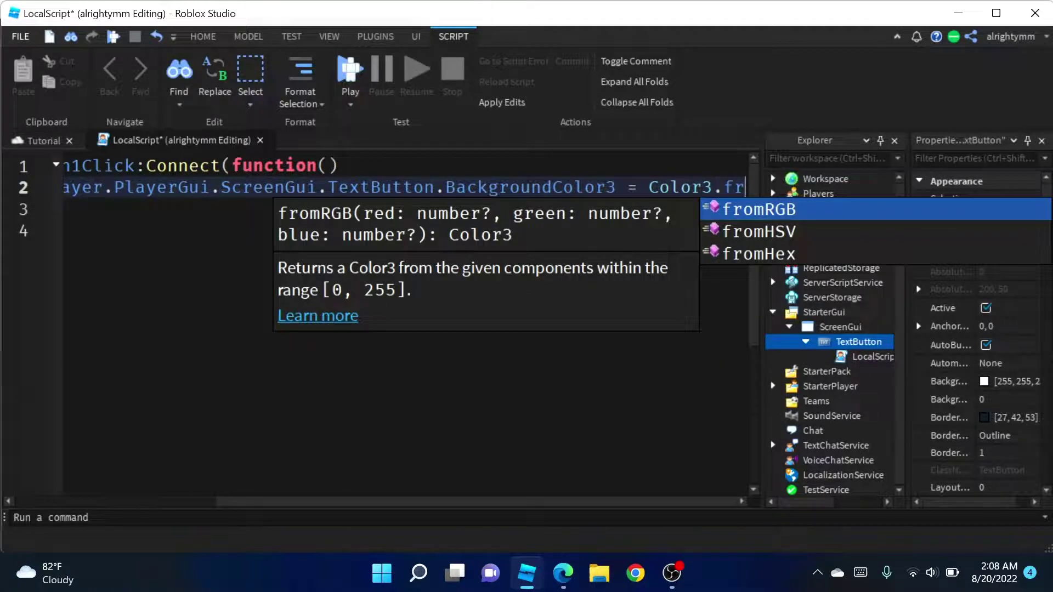
{"action": "key", "text": "Tab"}
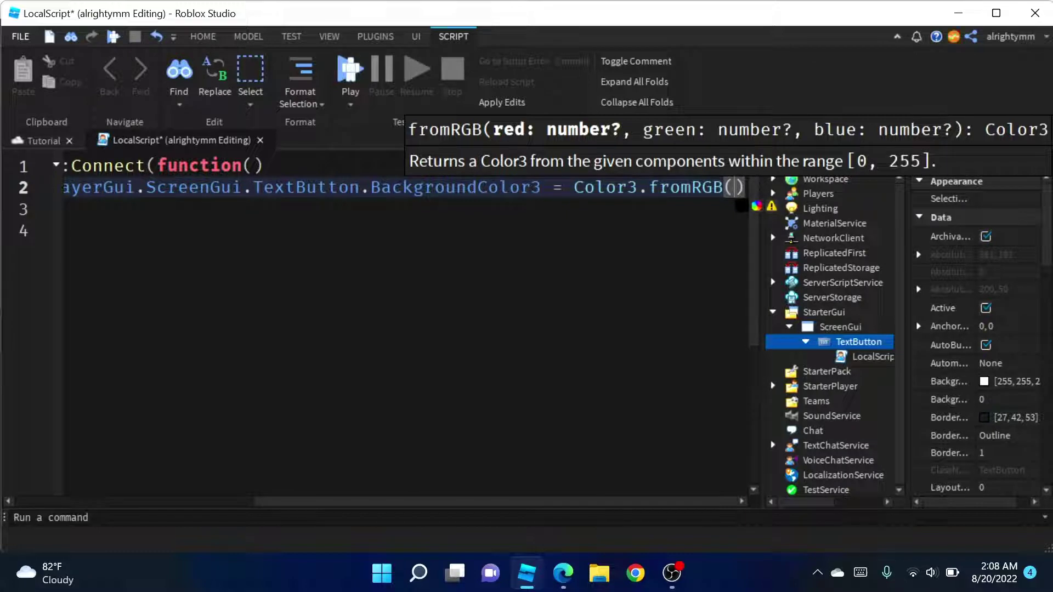
Set the Color3.fromRGB arguments to 255, 255, 0 after clearing the trial values
{"action": "double_click", "coordinate": [686, 188]}
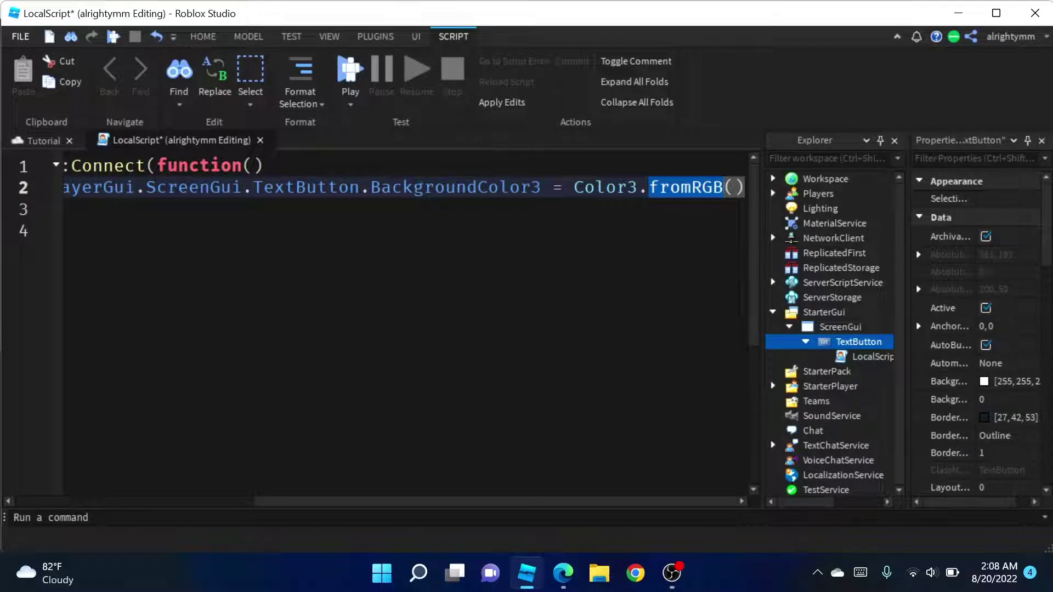
{"action": "key", "text": "Right"}
{"action": "key", "text": "Right"}
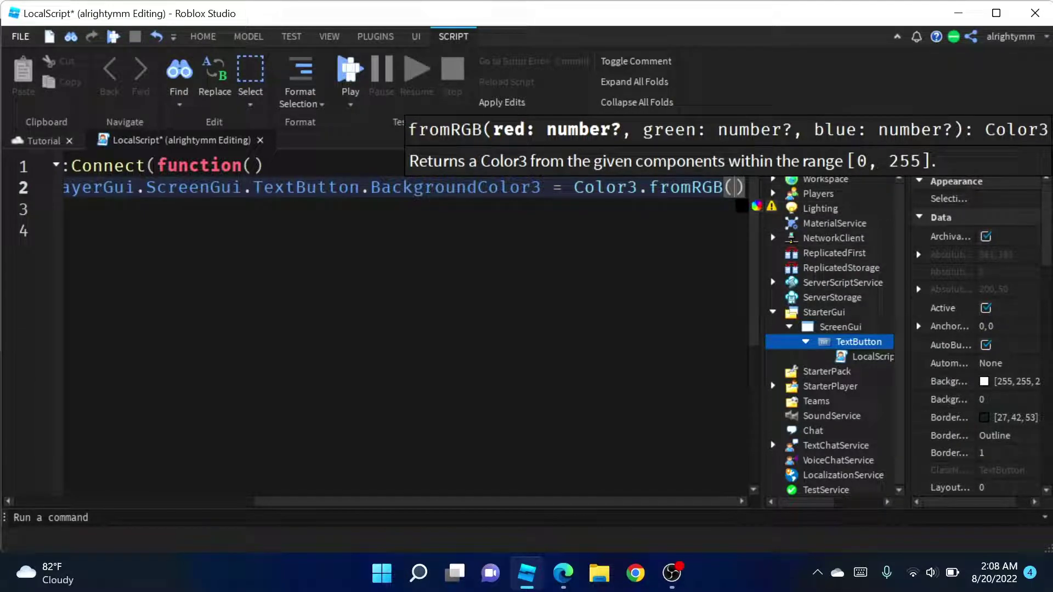
{"action": "type", "text": "0,0,0"}
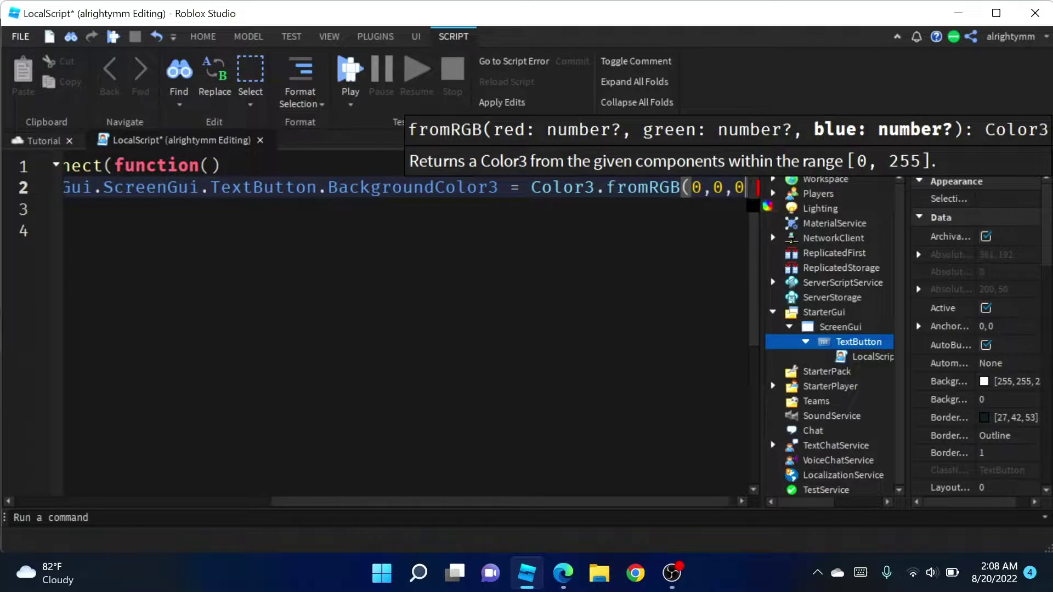
{"action": "key", "text": "BackSpace"}
{"action": "key", "text": "BackSpace"}
{"action": "key", "text": "BackSpace"}
{"action": "key", "text": "BackSpace"}
{"action": "key", "text": "BackSpace"}
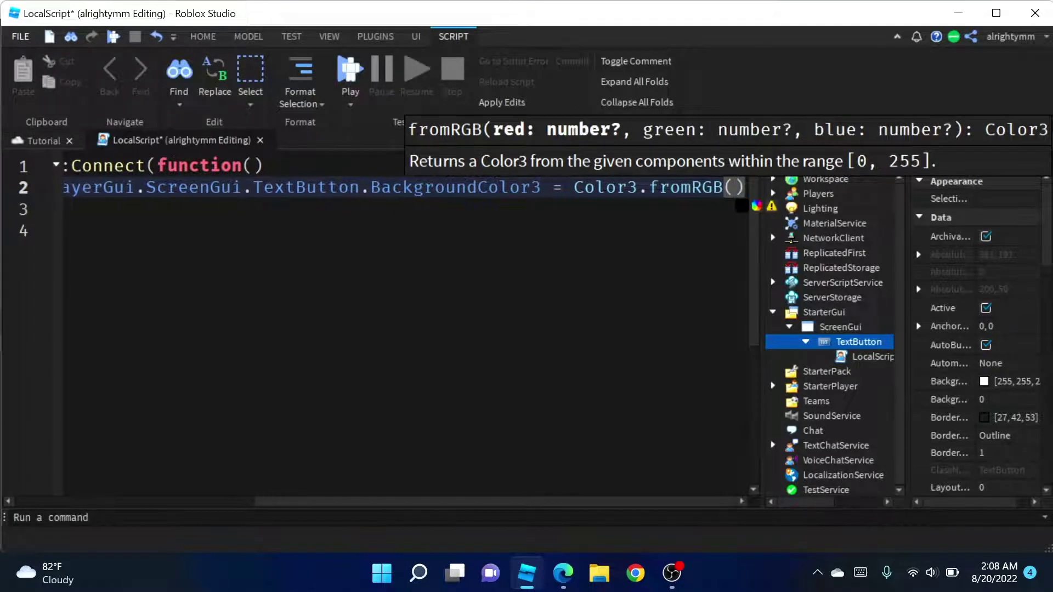
{"action": "type", "text": "255,2"}
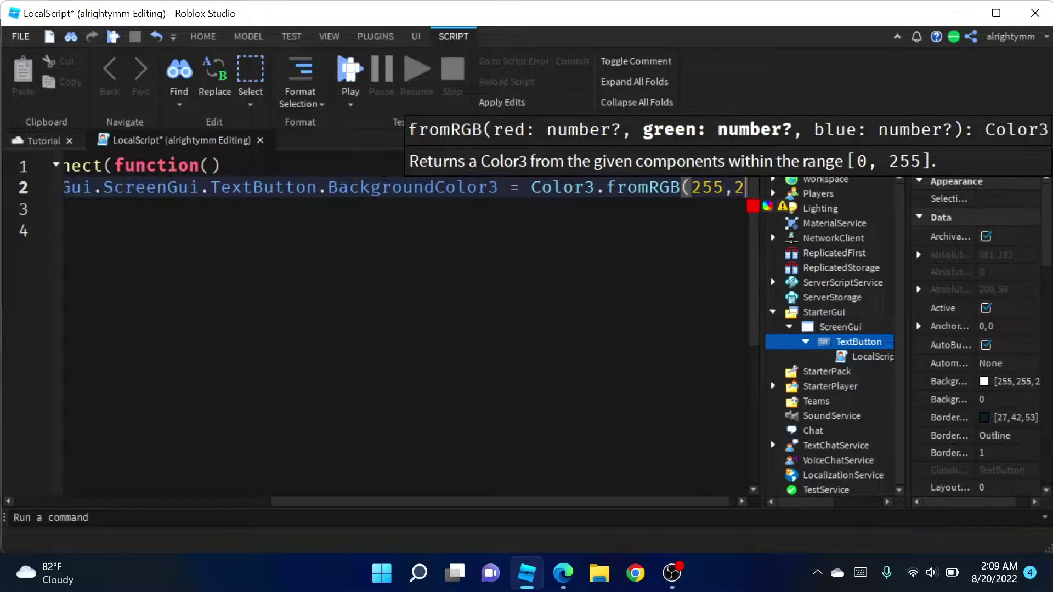
{"action": "type", "text": "55,255"}
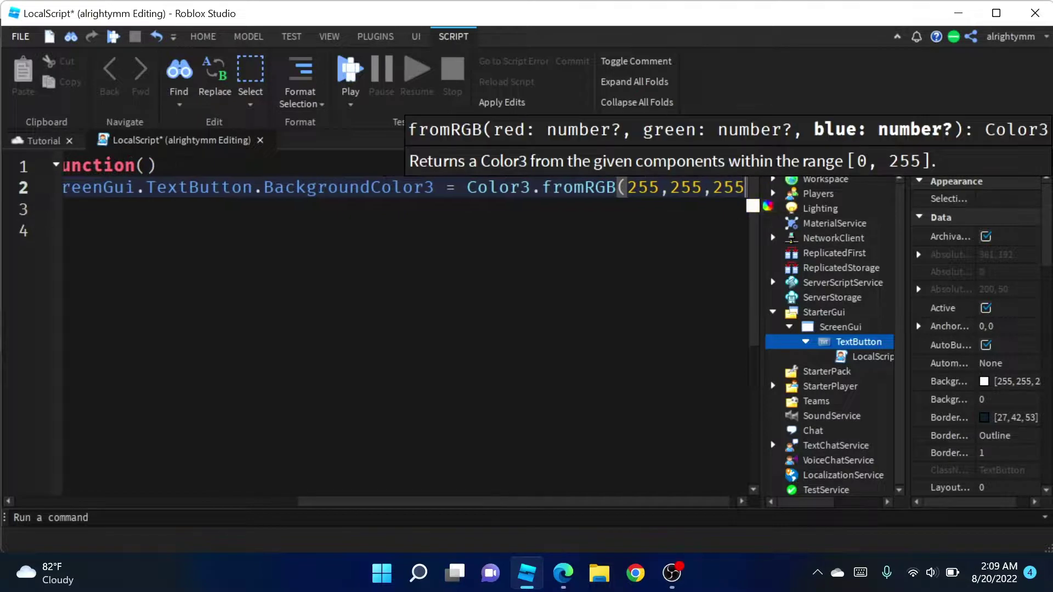
{"action": "key", "text": "BackSpace"}
{"action": "key", "text": "BackSpace"}
{"action": "key", "text": "BackSpace"}
{"action": "key", "text": "BackSpace"}
{"action": "key", "text": "BackSpace"}
{"action": "key", "text": "BackSpace"}
{"action": "key", "text": "BackSpace"}
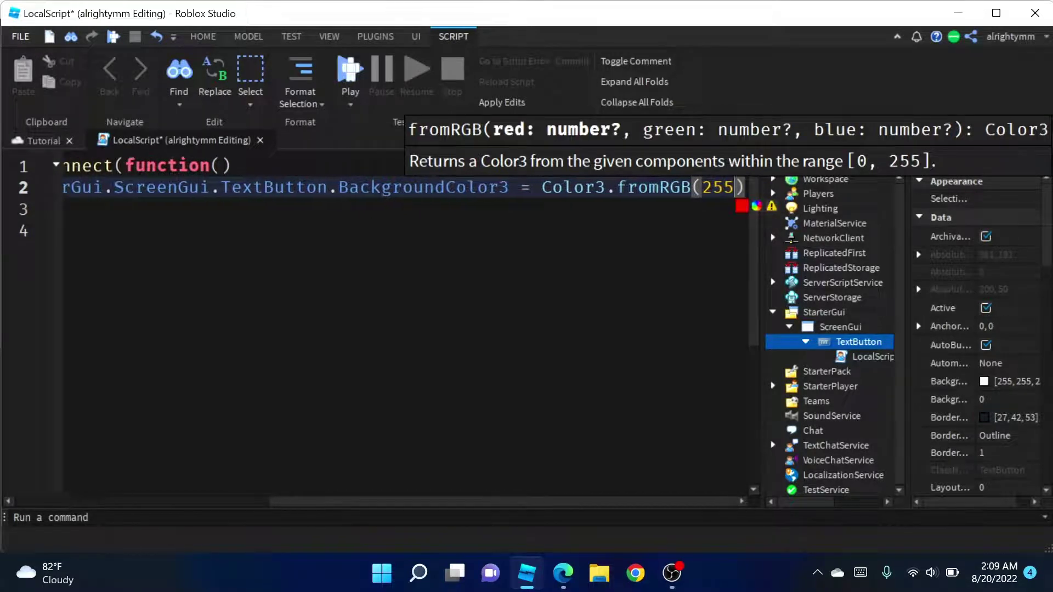
{"action": "key", "text": "BackSpace"}
{"action": "key", "text": "BackSpace"}
{"action": "key", "text": "BackSpace"}
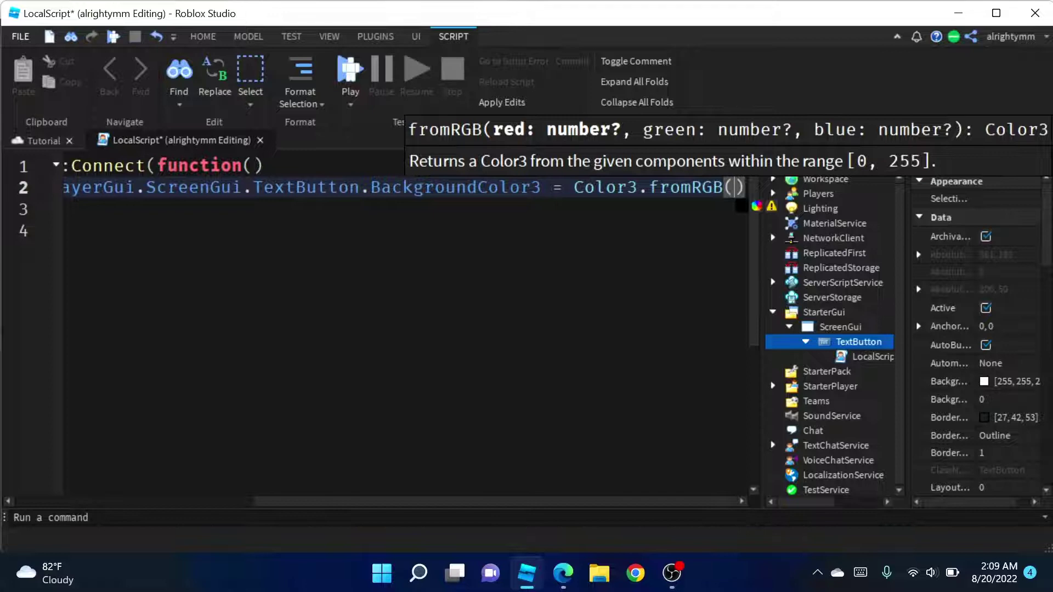
{"action": "type", "text": "255"}
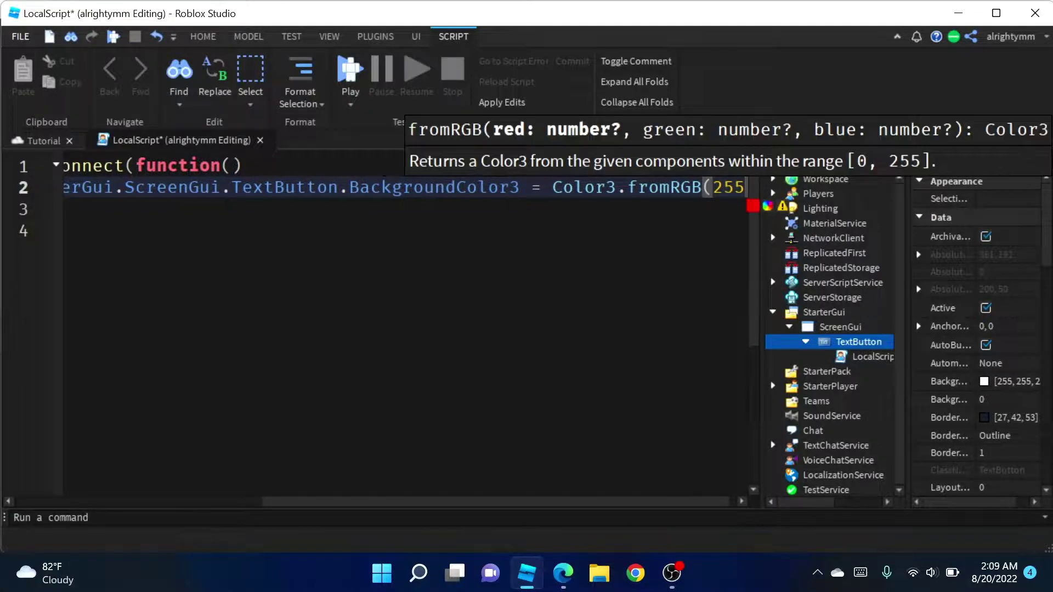
{"action": "type", "text": ",255,"}
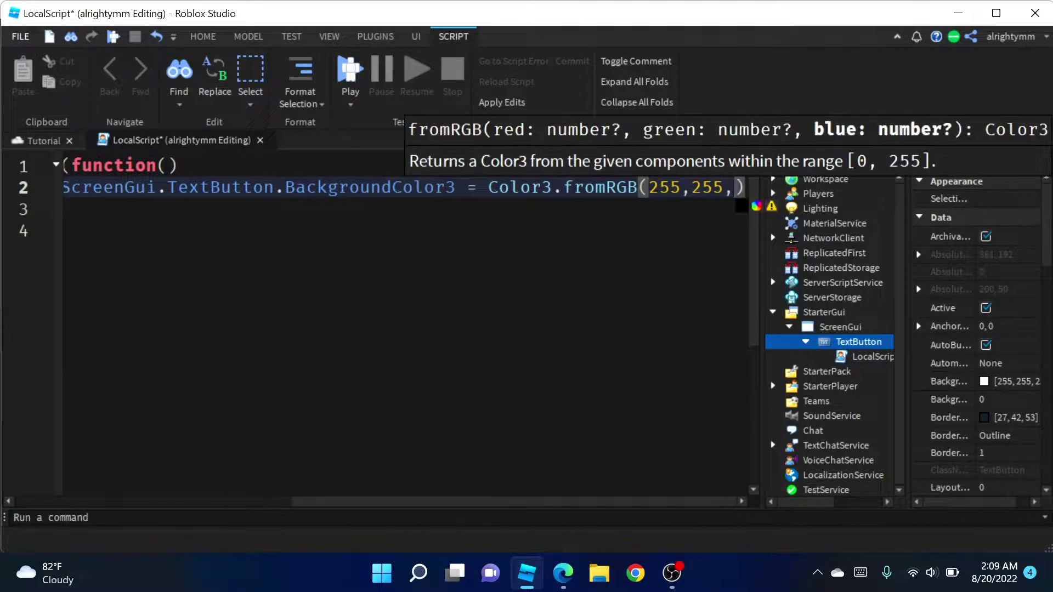
{"action": "type", "text": "0"}
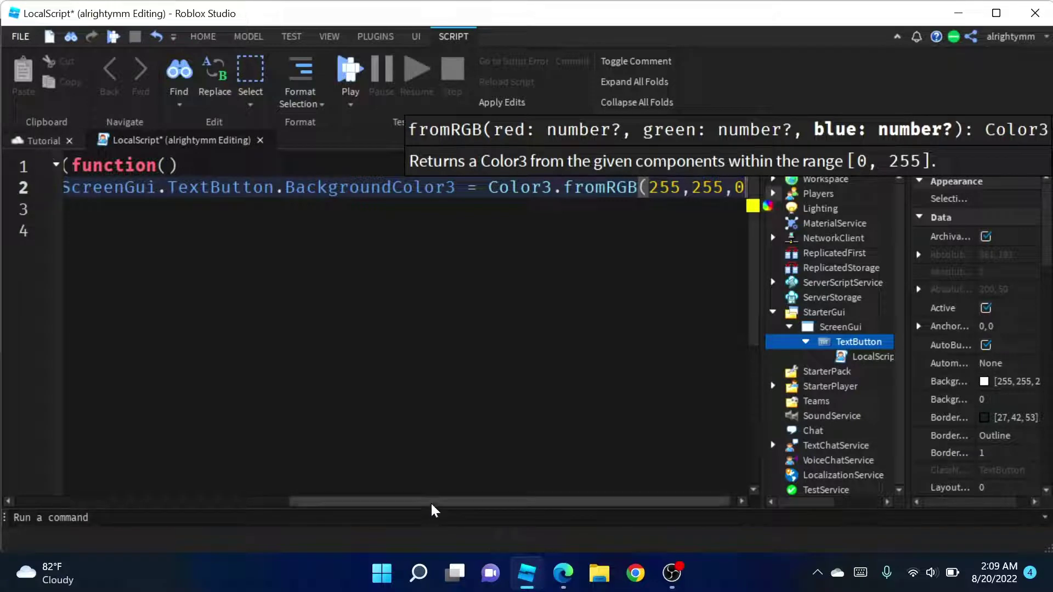
{"action": "left_click_drag", "start_coordinate": [431, 511], "coordinate": [28, 340]}
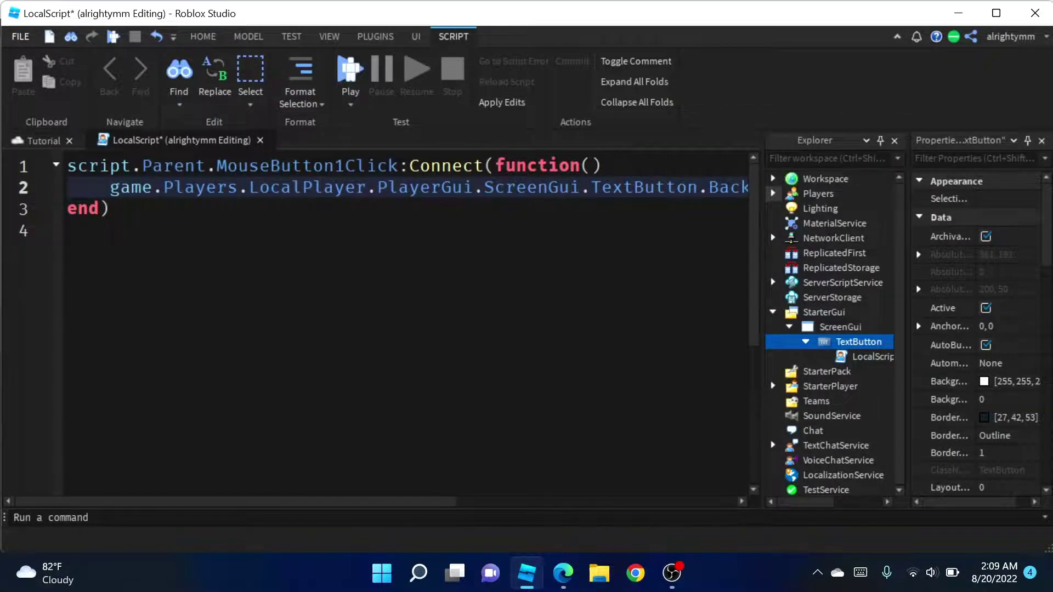
Review line 2 by selecting parts of it, then start a Play test
{"action": "left_click_drag", "start_coordinate": [111, 189], "coordinate": [475, 188]}
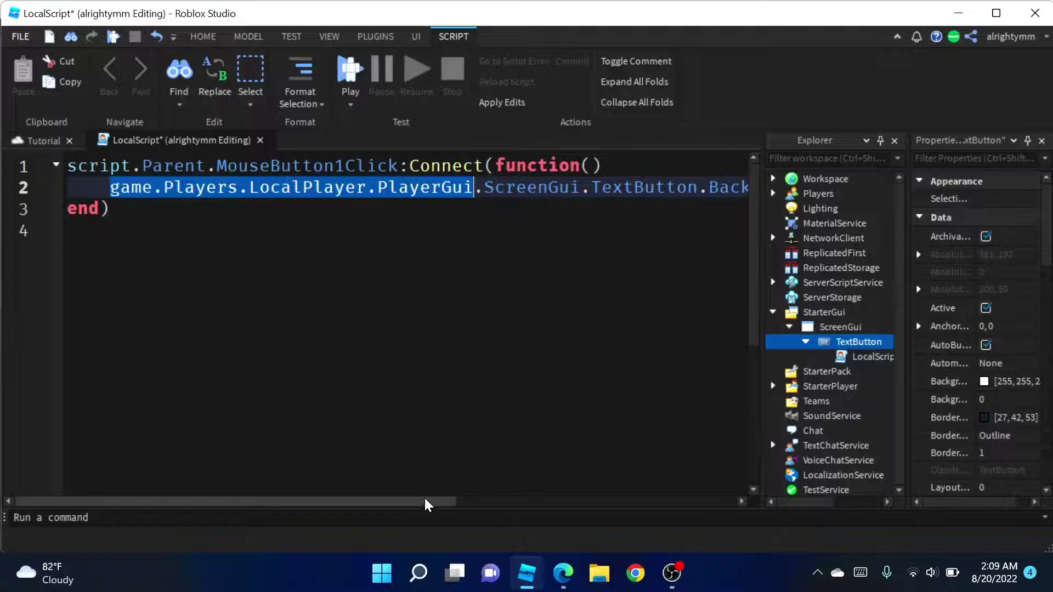
{"action": "left_click_drag", "start_coordinate": [425, 503], "coordinate": [604, 503]}
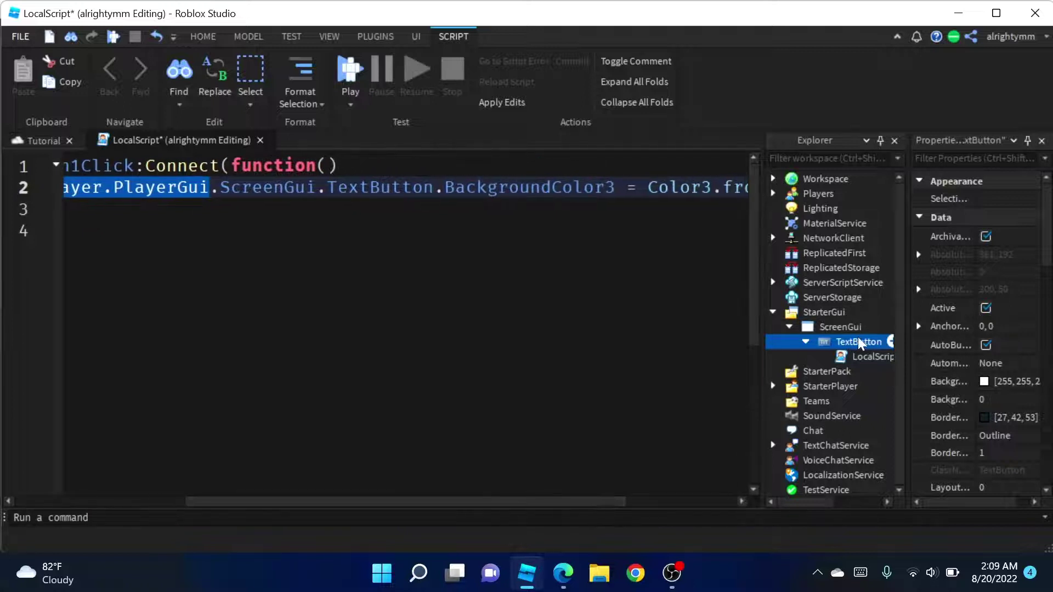
{"action": "left_click", "coordinate": [527, 187]}
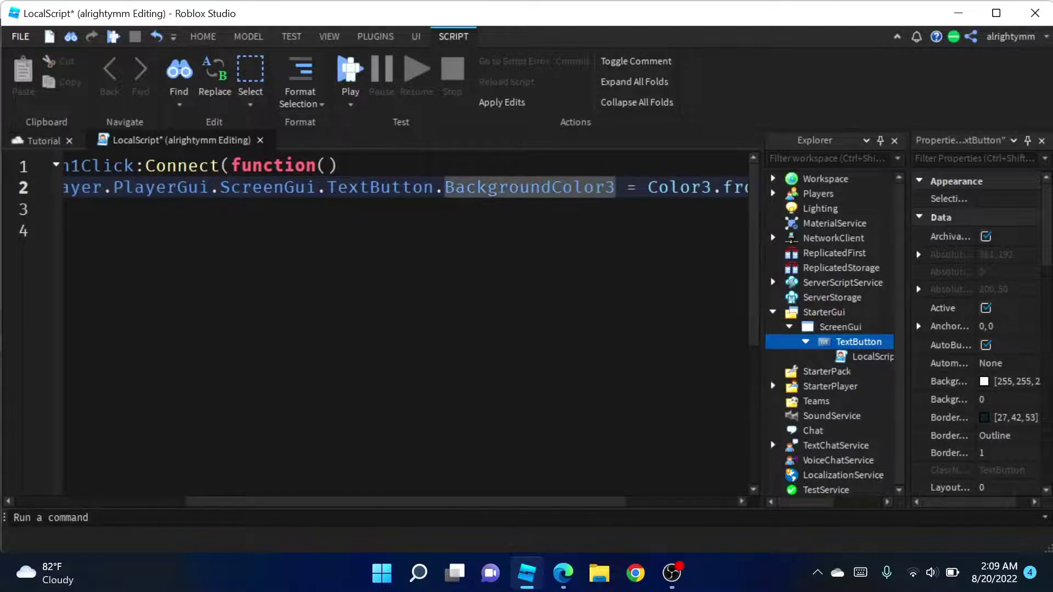
{"action": "key", "text": "shift+Left"}
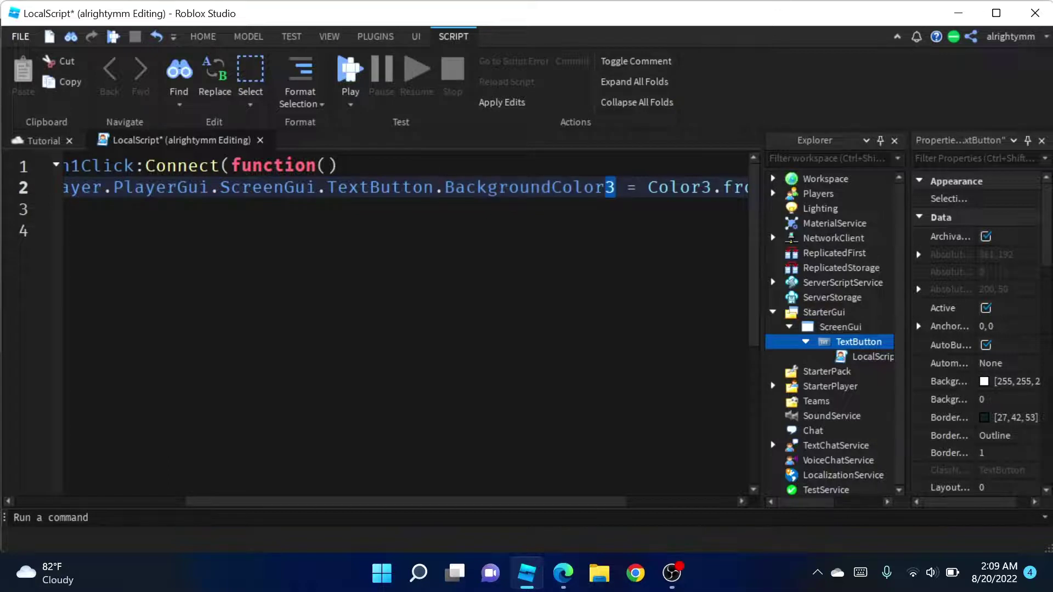
{"action": "key", "text": "Right"}
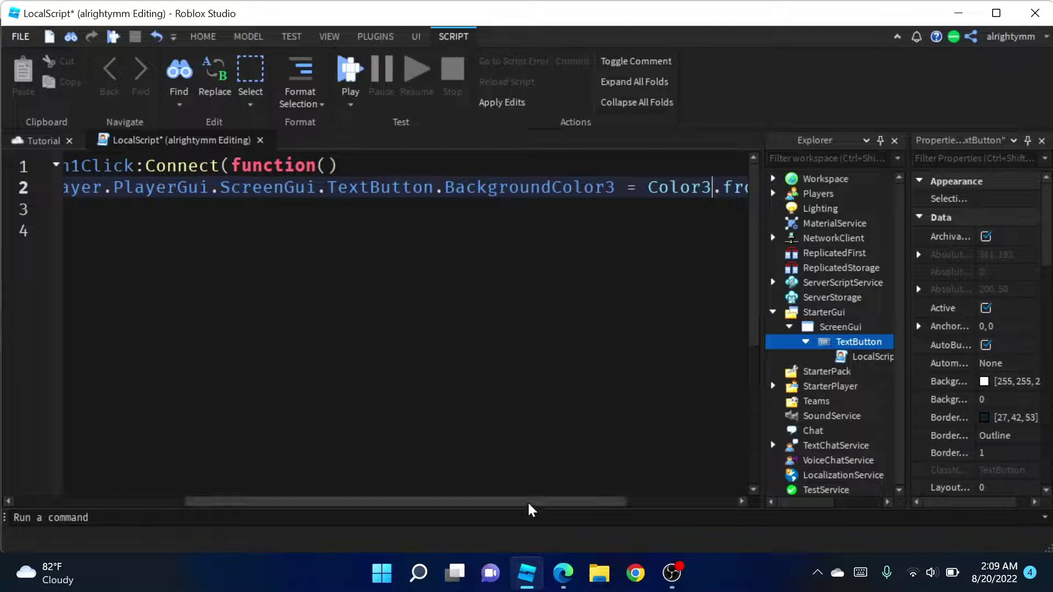
{"action": "left_click_drag", "start_coordinate": [529, 502], "coordinate": [623, 502]}
{"action": "left_click", "coordinate": [353, 72]}
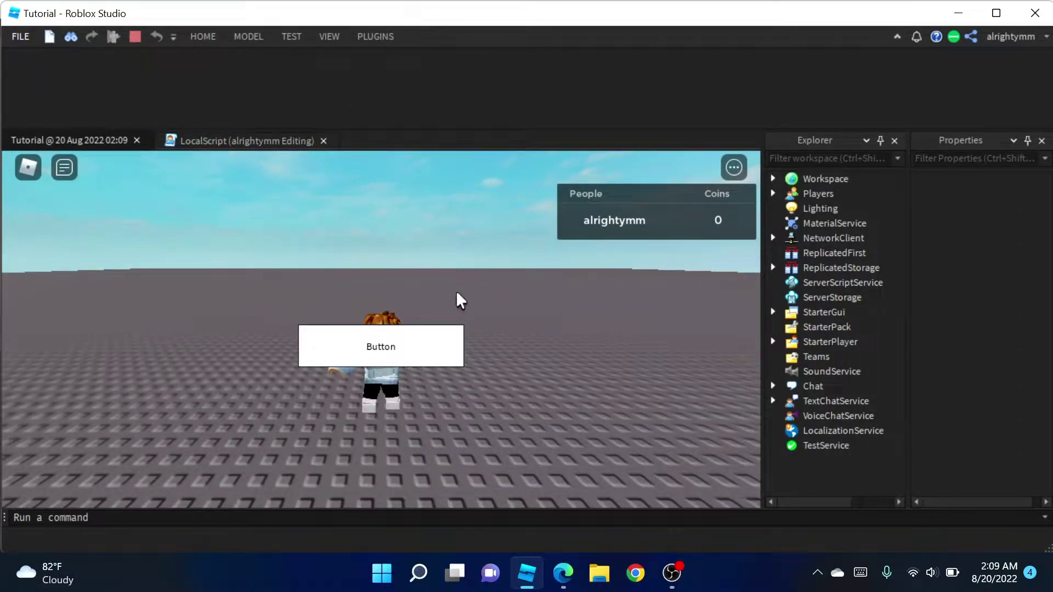
Click the on-screen Button in the running game and watch it turn yellow
{"action": "left_click", "coordinate": [381, 362]}
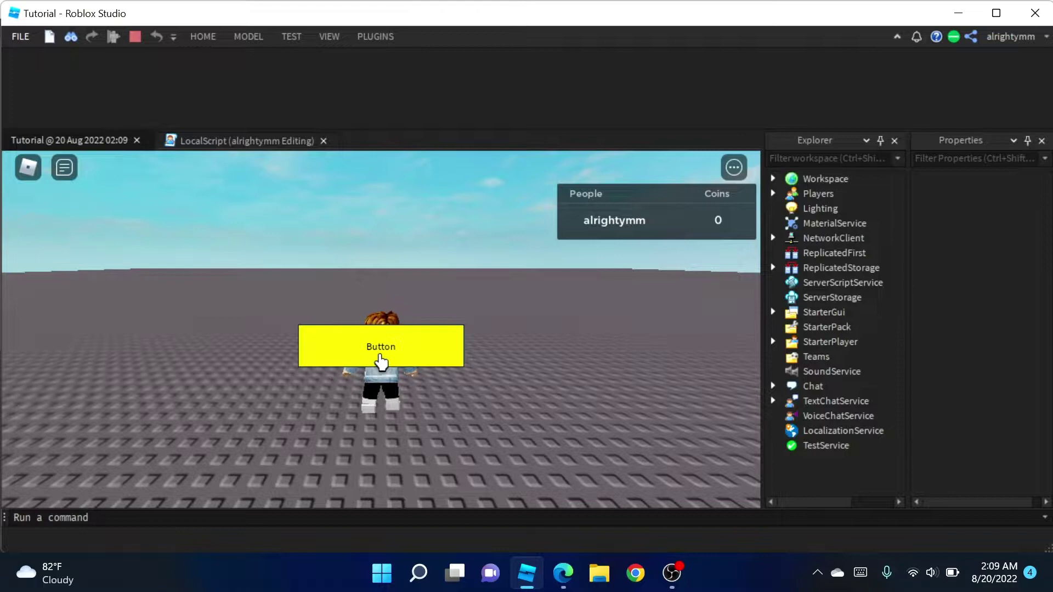